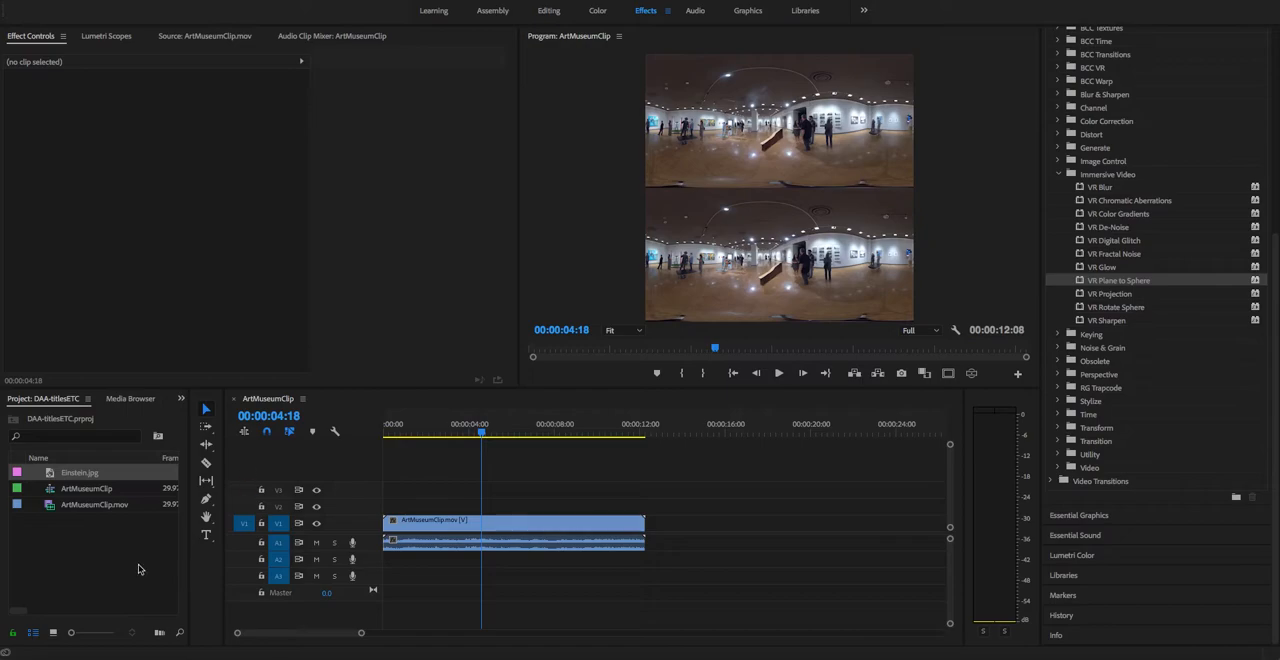
Step: Add the title "This is some text" across the seam between the two stereo views and enlarge it to span most of the frame width
{"action": "left_click", "coordinate": [206, 536]}
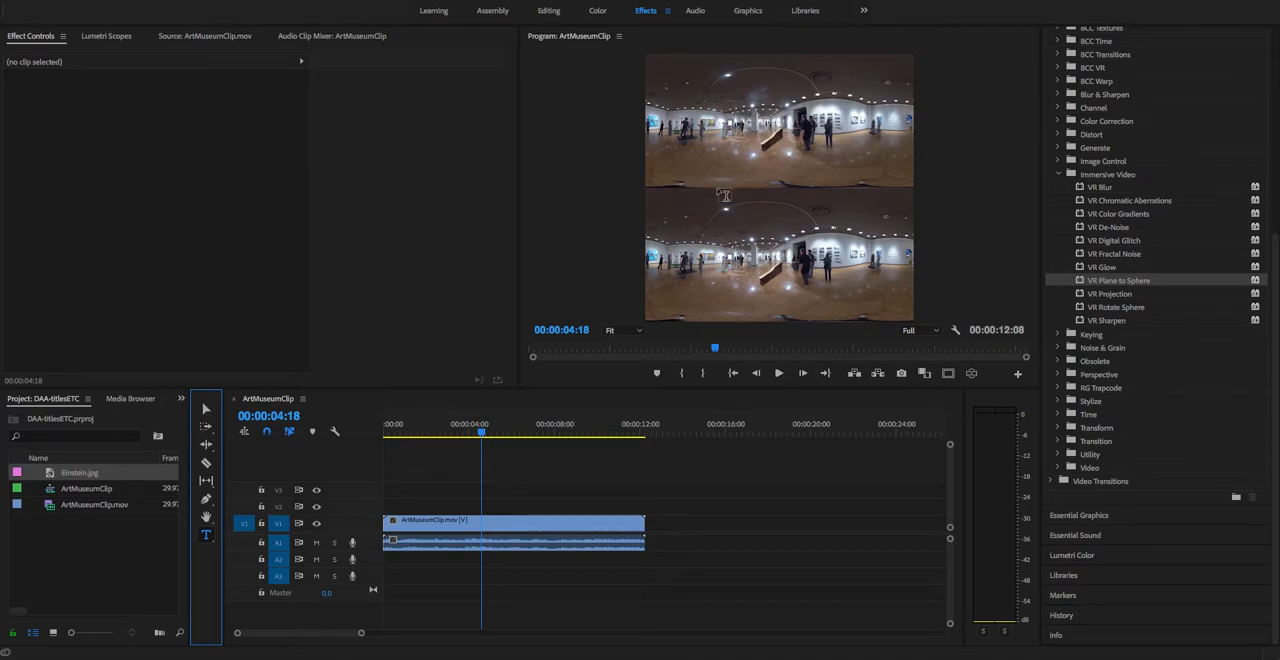
{"action": "left_click", "coordinate": [720, 188]}
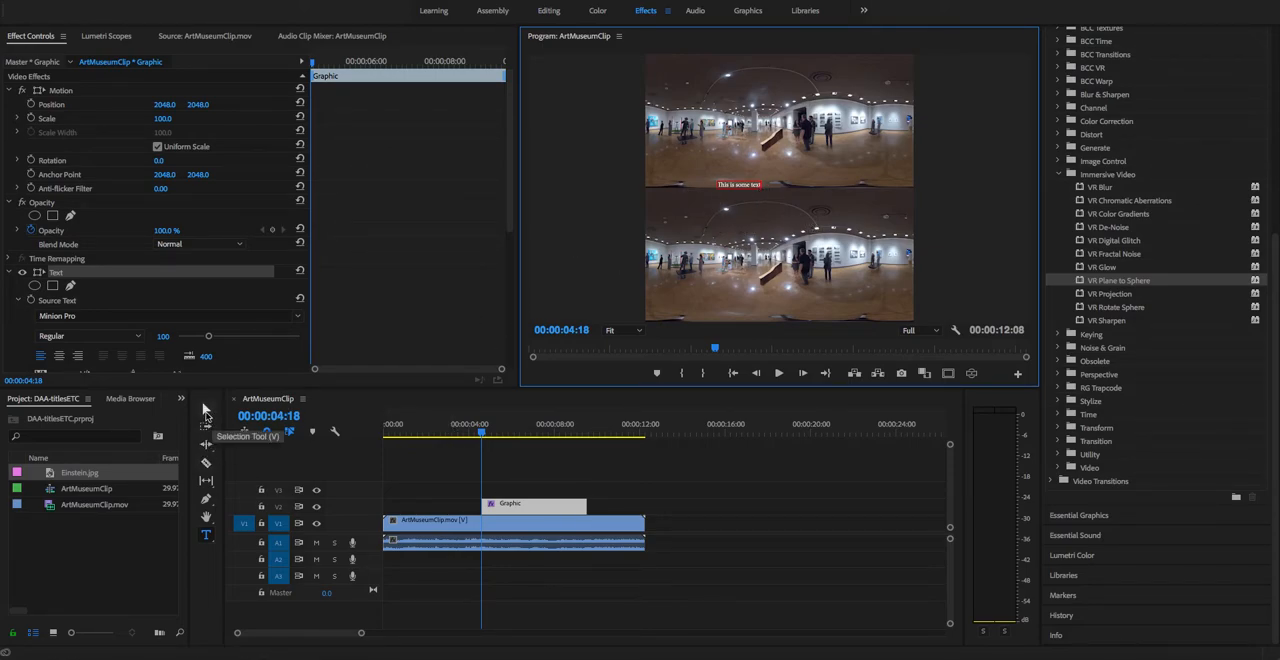
{"action": "left_click", "coordinate": [206, 410]}
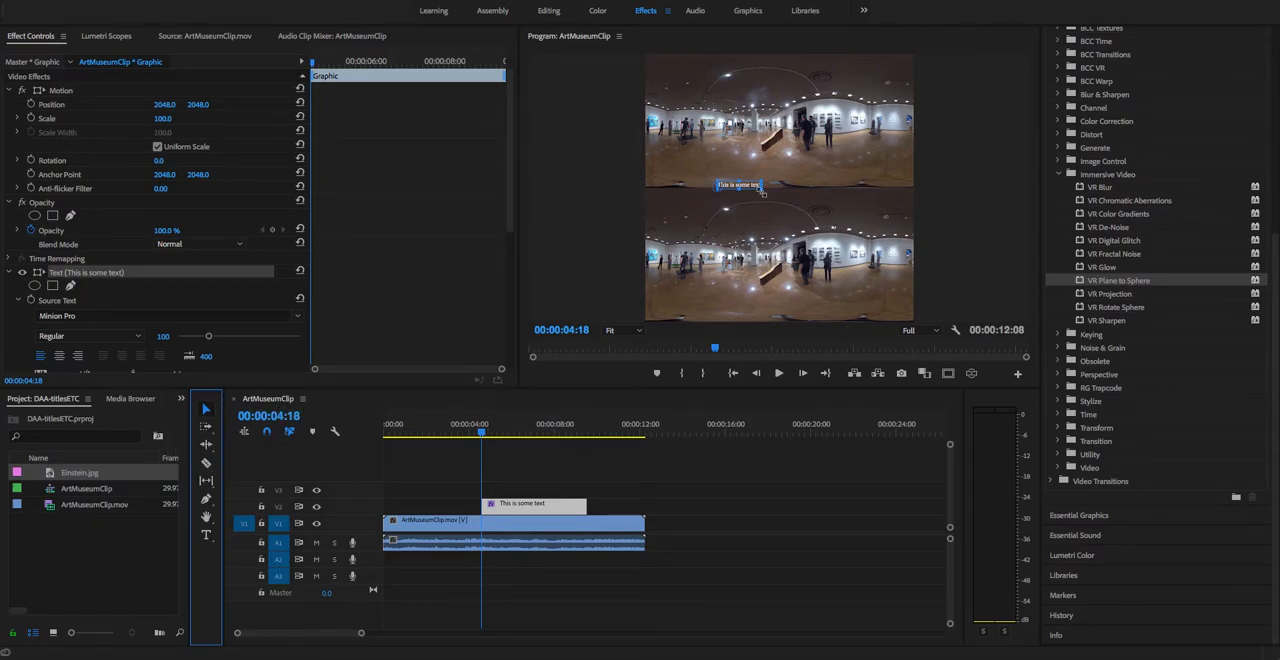
{"action": "mouse_move", "coordinate": [762, 192]}
{"action": "left_mouse_down"}
{"action": "mouse_move", "coordinate": [784, 212]}
{"action": "mouse_move", "coordinate": [784, 191]}
{"action": "left_mouse_up"}
{"action": "left_click_drag", "start_coordinate": [865, 202], "coordinate": [817, 193]}
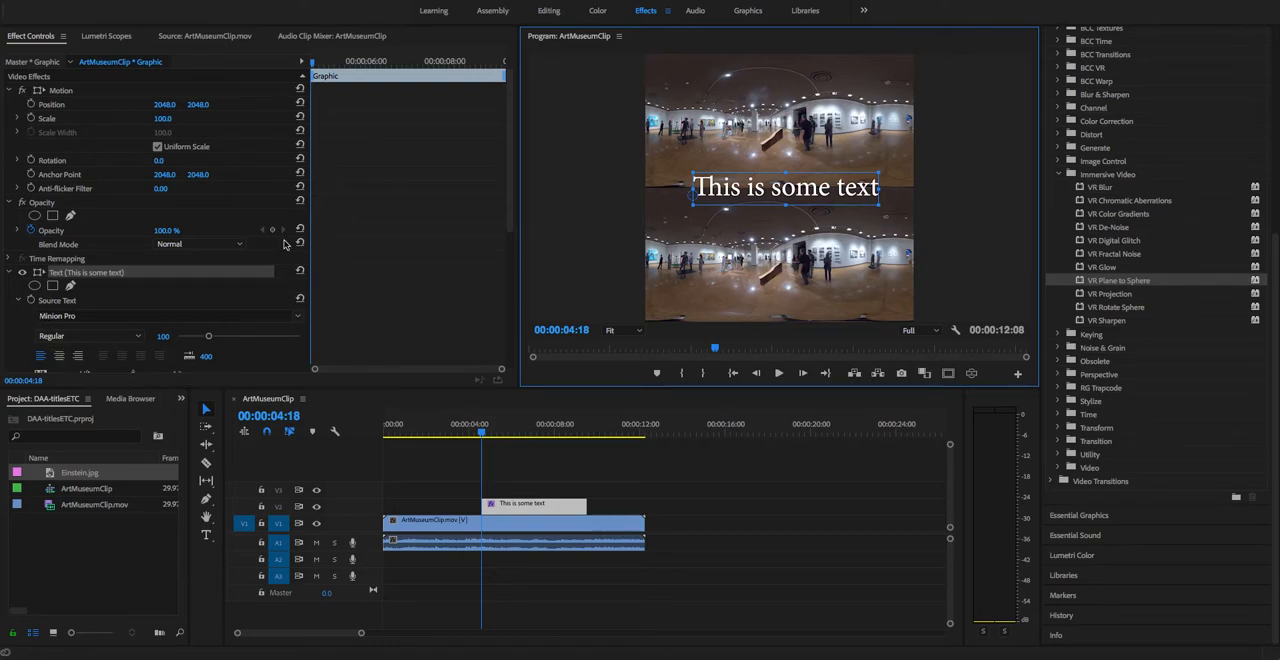
Step: Change the title's fill colour to red, E50C0C
{"action": "left_click_drag", "start_coordinate": [514, 230], "coordinate": [512, 285]}
{"action": "scroll", "coordinate": [156, 290], "scroll_direction": "down", "scroll_amount": 2}
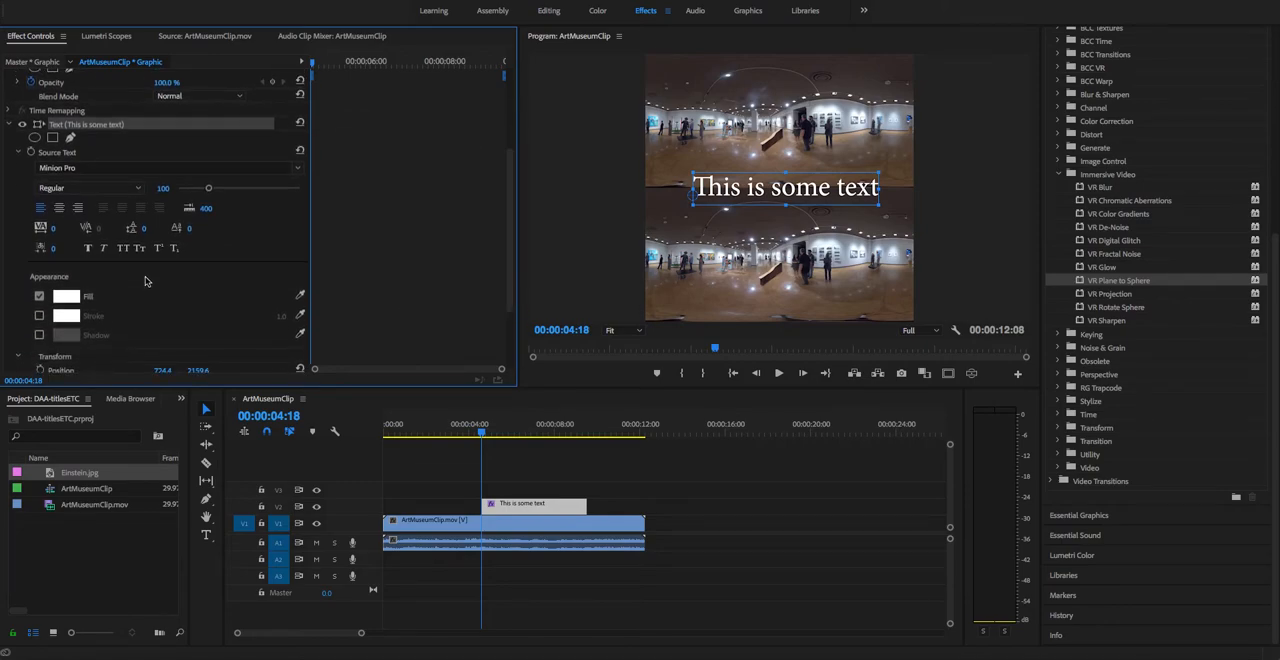
{"action": "left_click", "coordinate": [66, 296]}
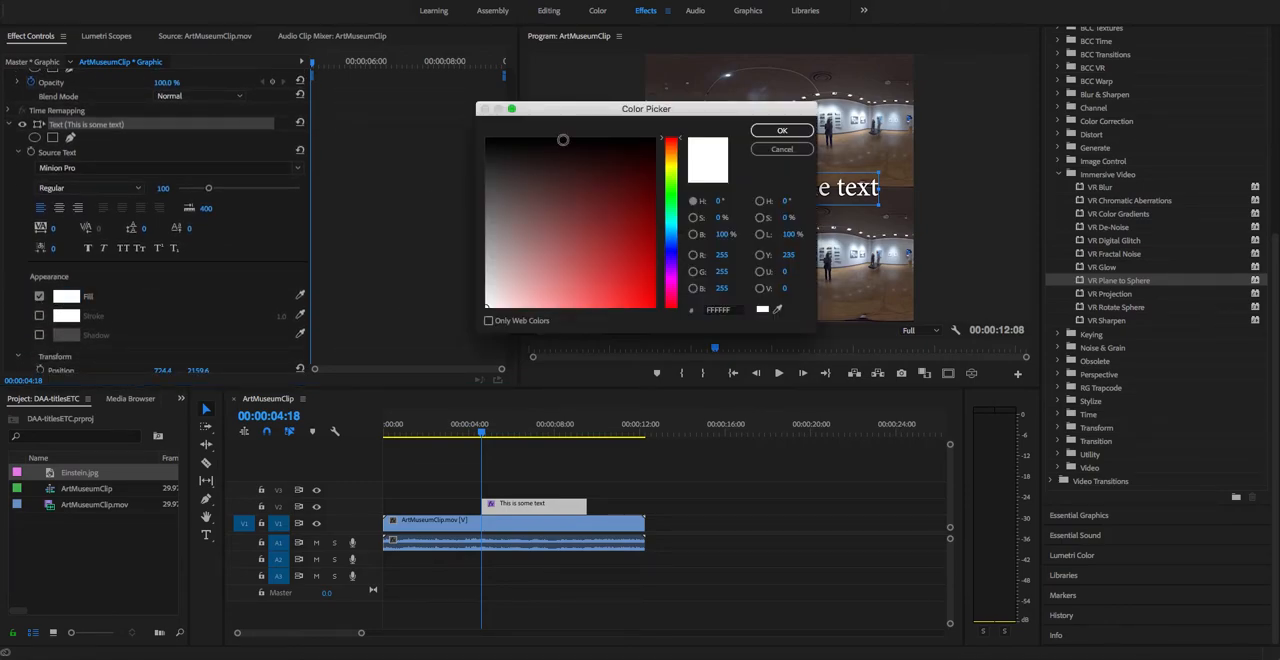
{"action": "left_click_drag", "start_coordinate": [631, 296], "coordinate": [650, 287]}
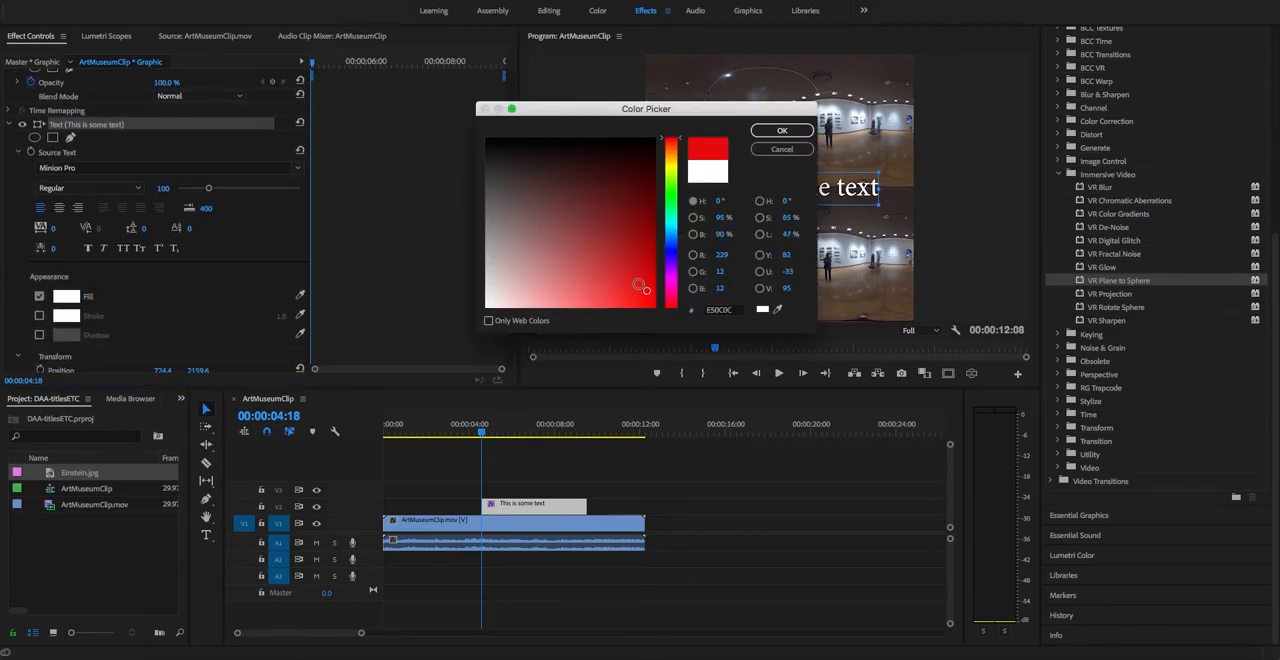
{"action": "left_click", "coordinate": [782, 131]}
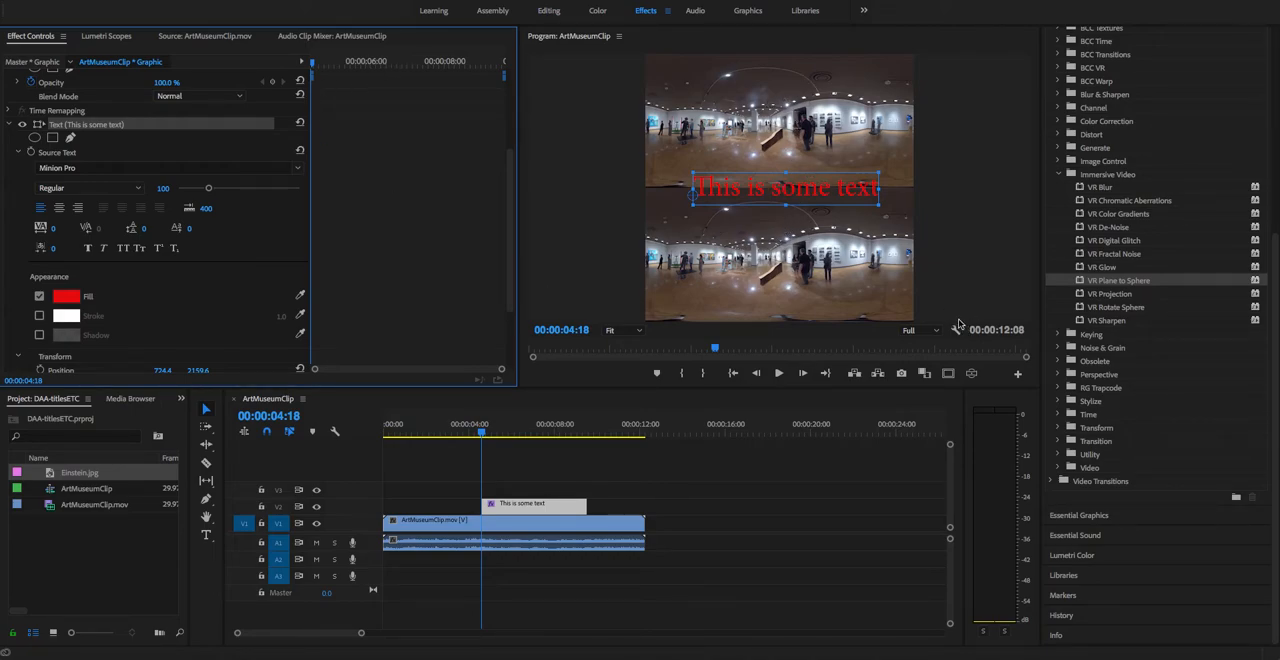
Step: Apply the VR Plane to Sphere effect from Immersive Video to the text clip
{"action": "scroll", "coordinate": [1063, 172], "scroll_direction": "up", "scroll_amount": 10}
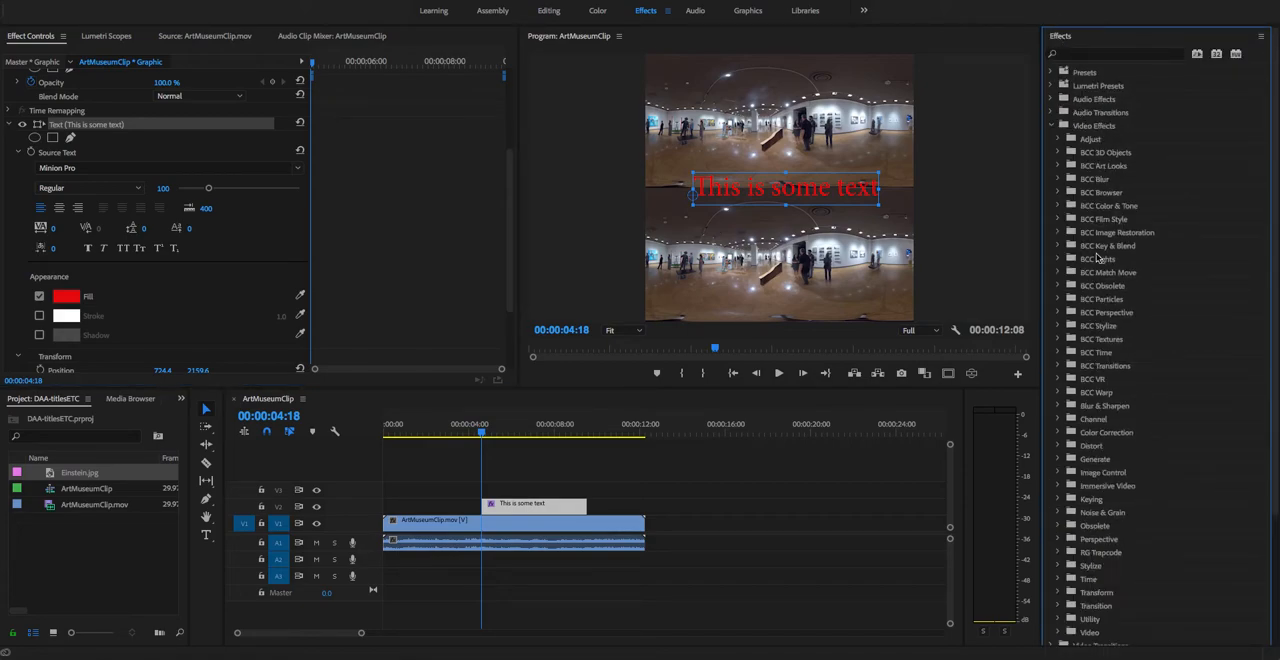
{"action": "left_click", "coordinate": [1053, 127]}
{"action": "left_click", "coordinate": [1052, 127]}
{"action": "scroll", "coordinate": [1087, 245], "scroll_direction": "down", "scroll_amount": 3}
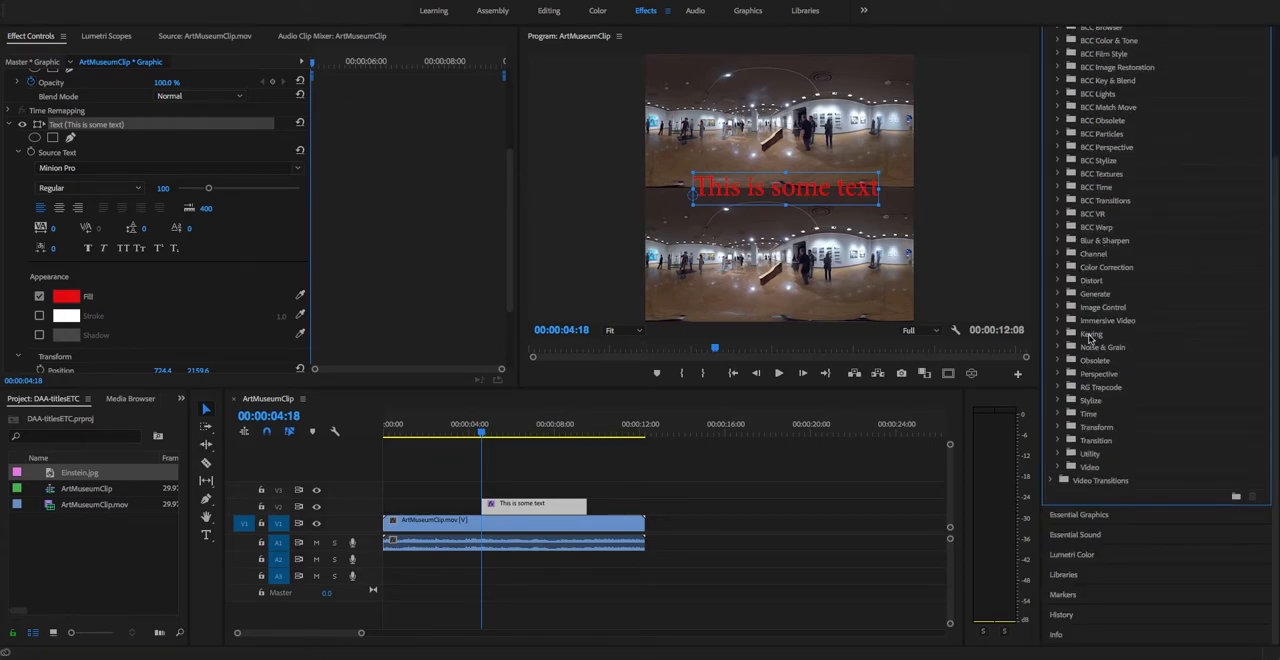
{"action": "left_click", "coordinate": [1060, 320]}
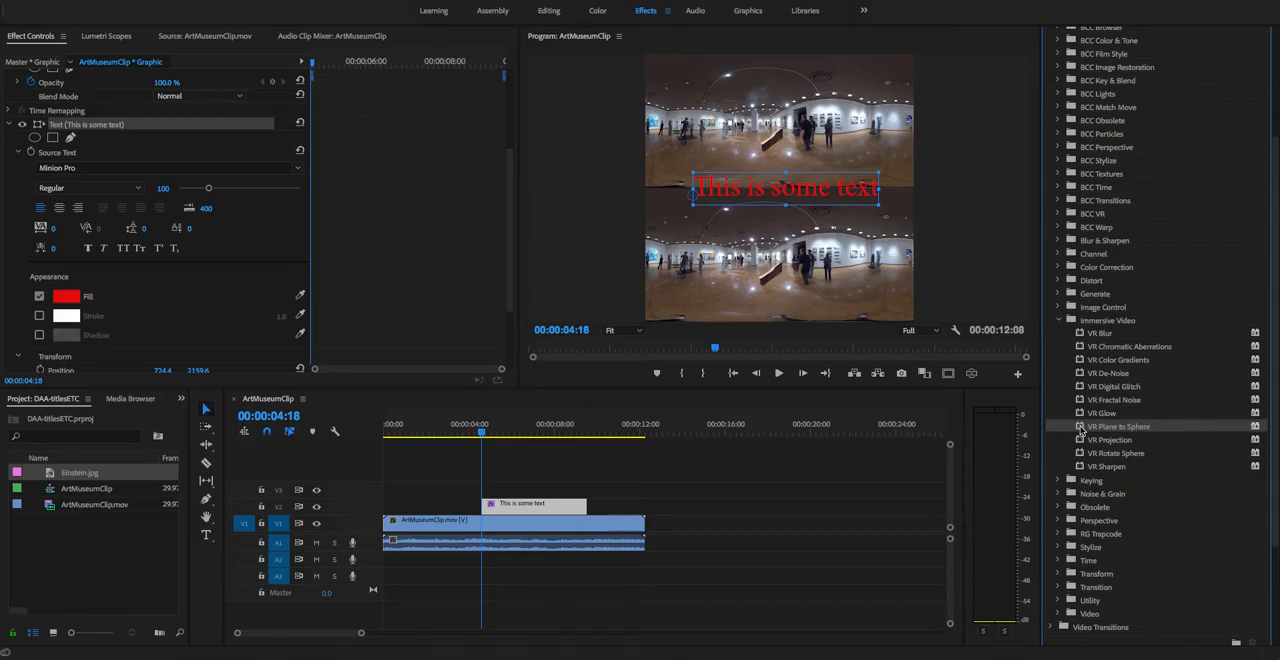
{"action": "left_click_drag", "start_coordinate": [1081, 431], "coordinate": [511, 508]}
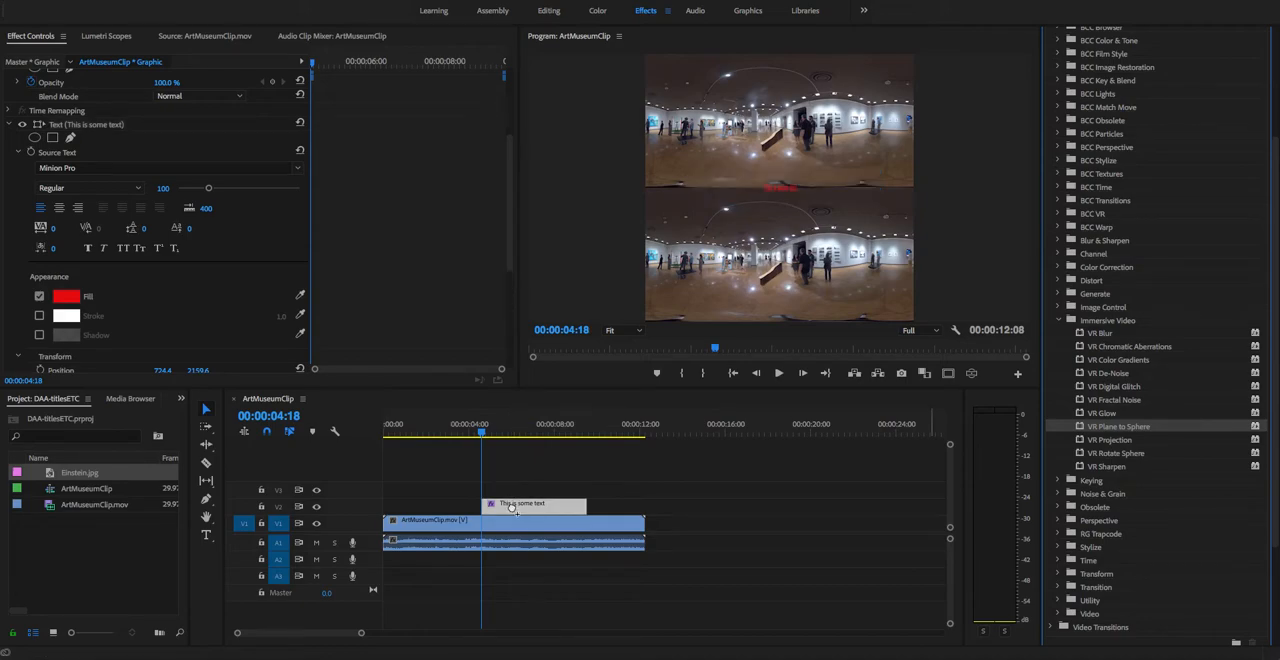
Step: Set the text clip's VR Plane to Sphere frame layout to Stereoscopic - Over/Under and its scale to 108 degrees
{"action": "left_click", "coordinate": [9, 125]}
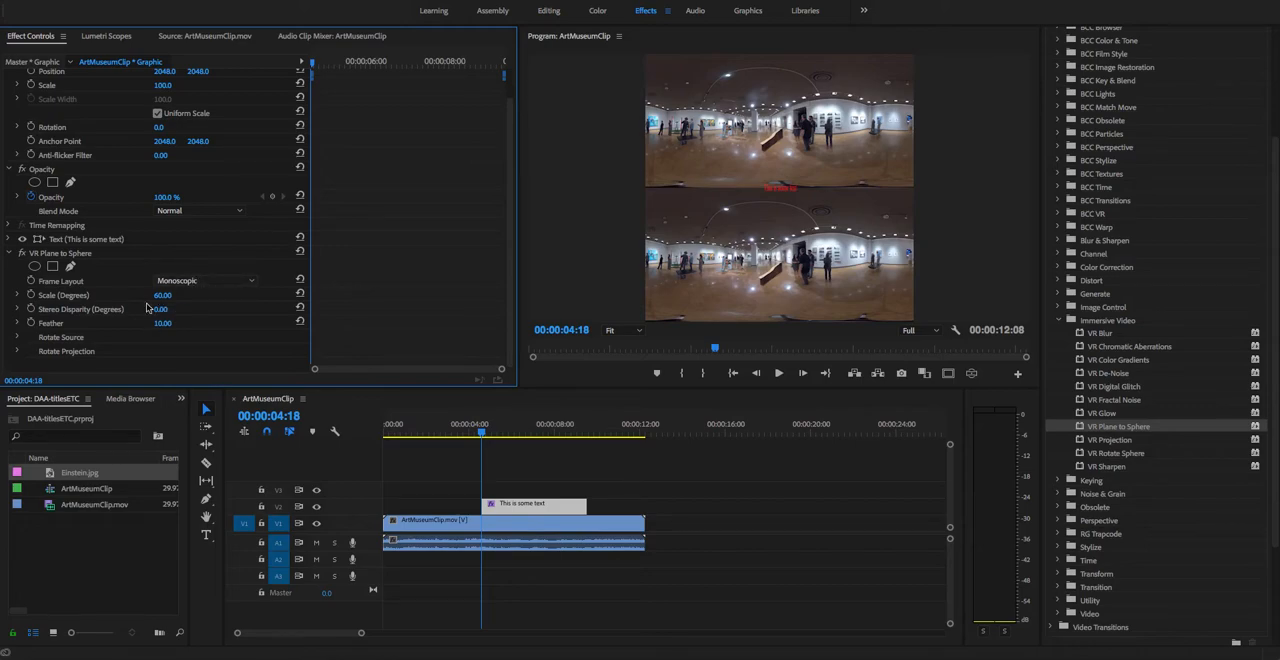
{"action": "left_click", "coordinate": [190, 284]}
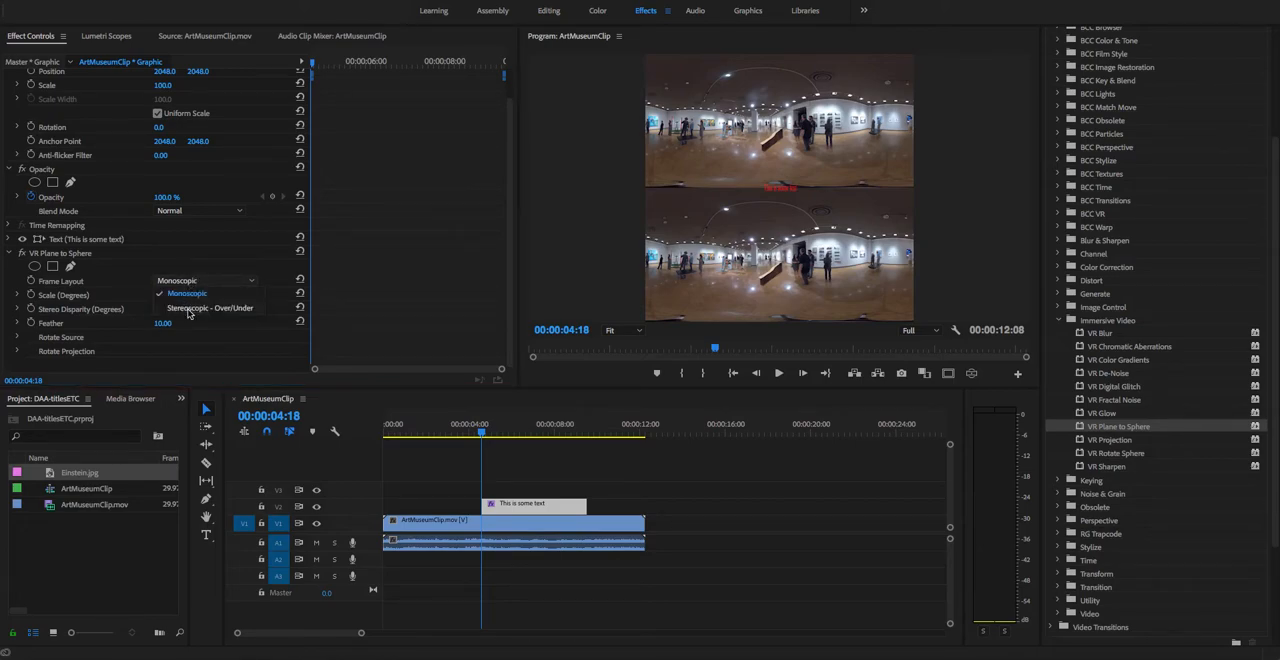
{"action": "left_click", "coordinate": [188, 311]}
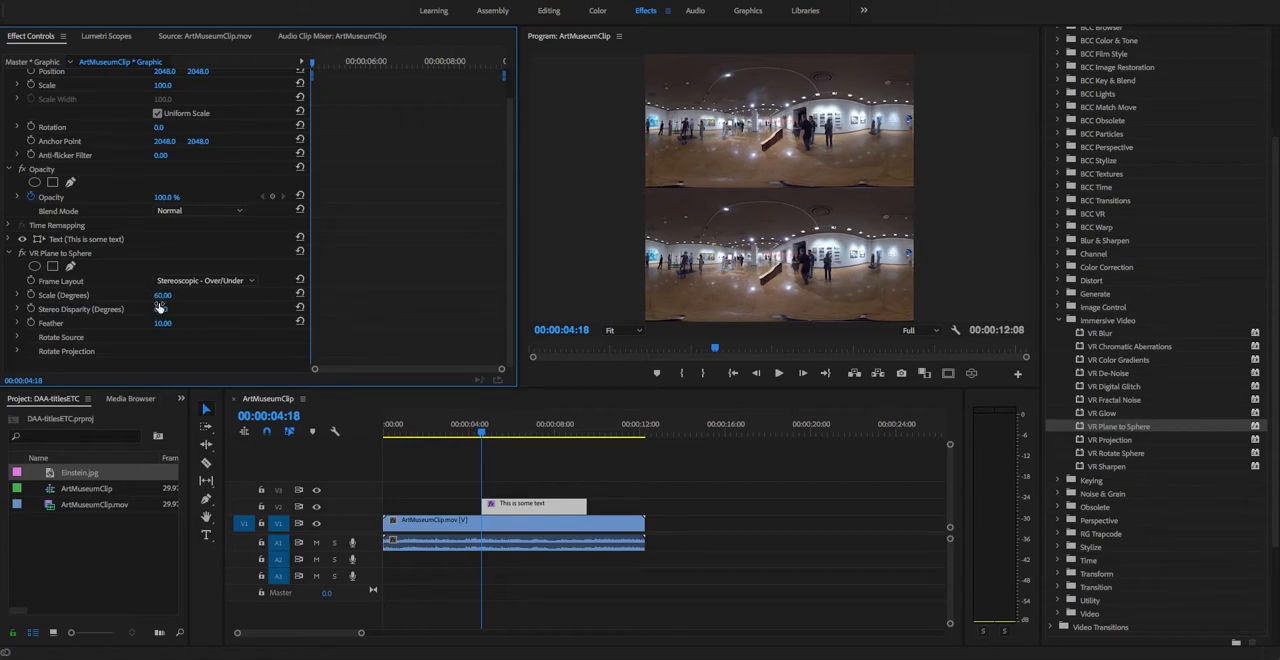
{"action": "left_click_drag", "start_coordinate": [162, 297], "coordinate": [207, 297]}
Step: Preview the title in the VR video display and set its VR Plane to Sphere scale to 82 degrees
{"action": "left_click", "coordinate": [972, 375]}
{"action": "mouse_move", "coordinate": [757, 180]}
{"action": "left_mouse_down"}
{"action": "mouse_move", "coordinate": [842, 184]}
{"action": "mouse_move", "coordinate": [678, 188]}
{"action": "mouse_move", "coordinate": [733, 181]}
{"action": "left_mouse_up"}
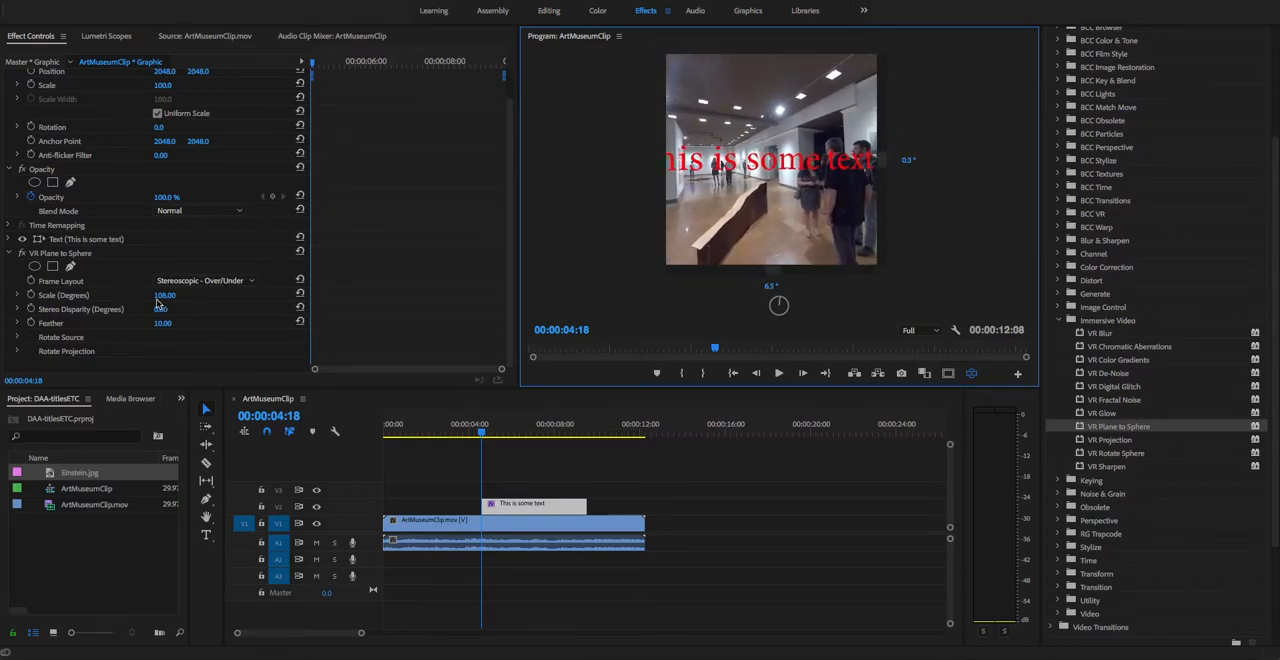
{"action": "left_click_drag", "start_coordinate": [161, 297], "coordinate": [140, 297]}
{"action": "mouse_move", "coordinate": [788, 227]}
{"action": "left_mouse_down"}
{"action": "mouse_move", "coordinate": [819, 216]}
{"action": "mouse_move", "coordinate": [795, 200]}
{"action": "mouse_move", "coordinate": [815, 180]}
{"action": "mouse_move", "coordinate": [812, 148]}
{"action": "mouse_move", "coordinate": [810, 187]}
{"action": "mouse_move", "coordinate": [793, 204]}
{"action": "left_mouse_up"}
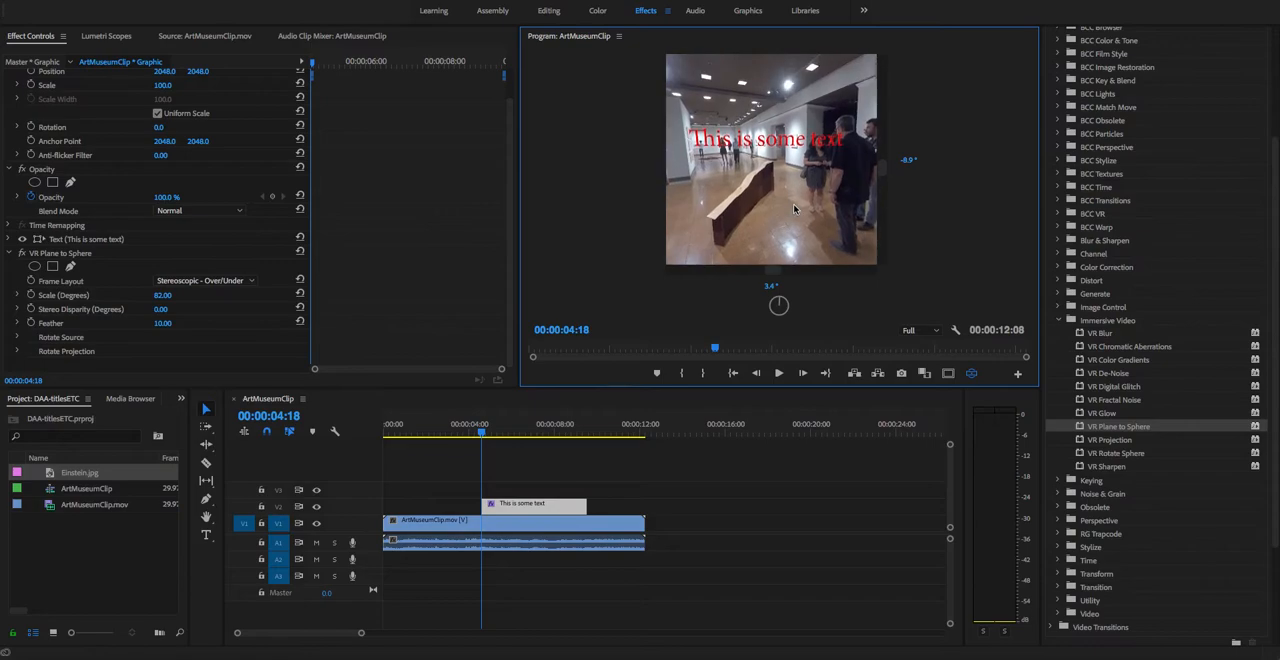
{"action": "left_click", "coordinate": [971, 373]}
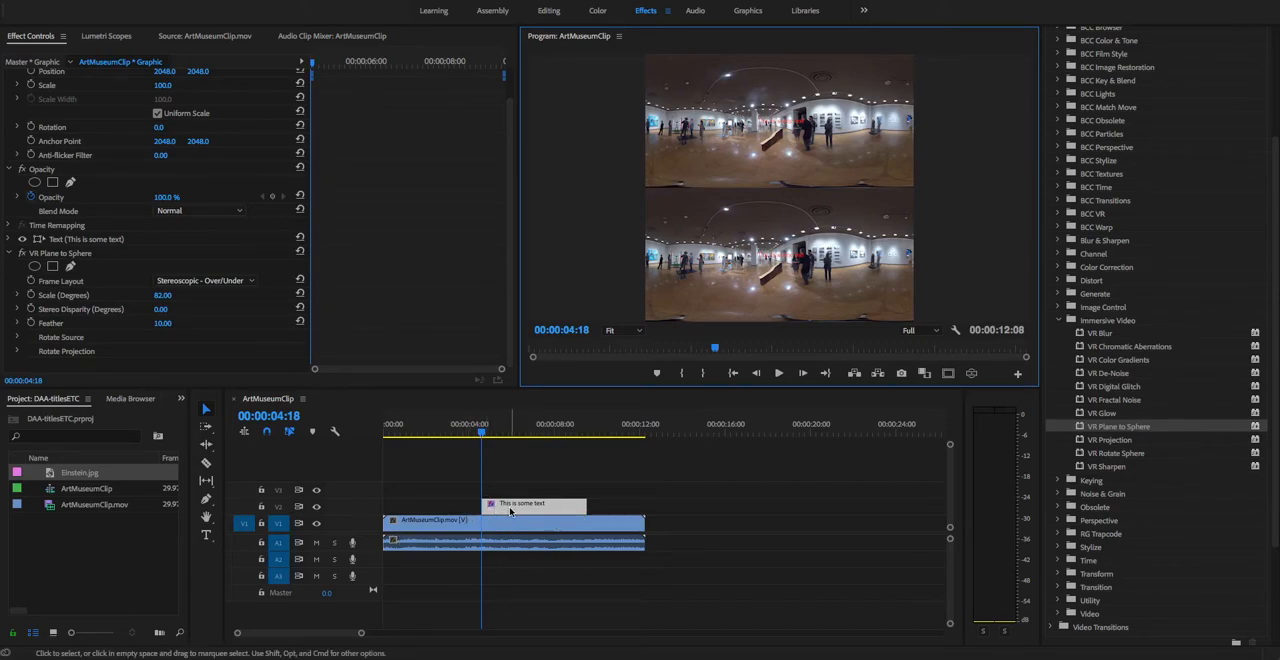
Step: Extend the text clip over the full length of ArtMuseumClip.mov and place Einstein.jpg on track V3 above it
{"action": "left_click_drag", "start_coordinate": [484, 507], "coordinate": [383, 507]}
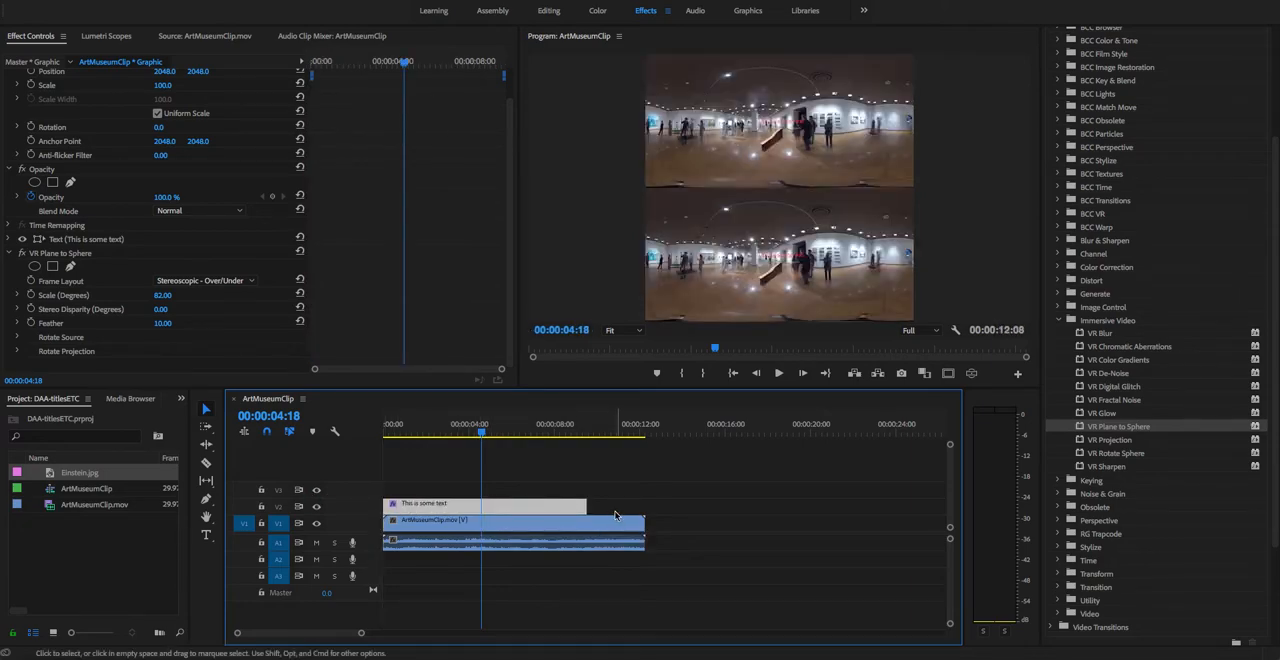
{"action": "left_click_drag", "start_coordinate": [587, 506], "coordinate": [645, 506]}
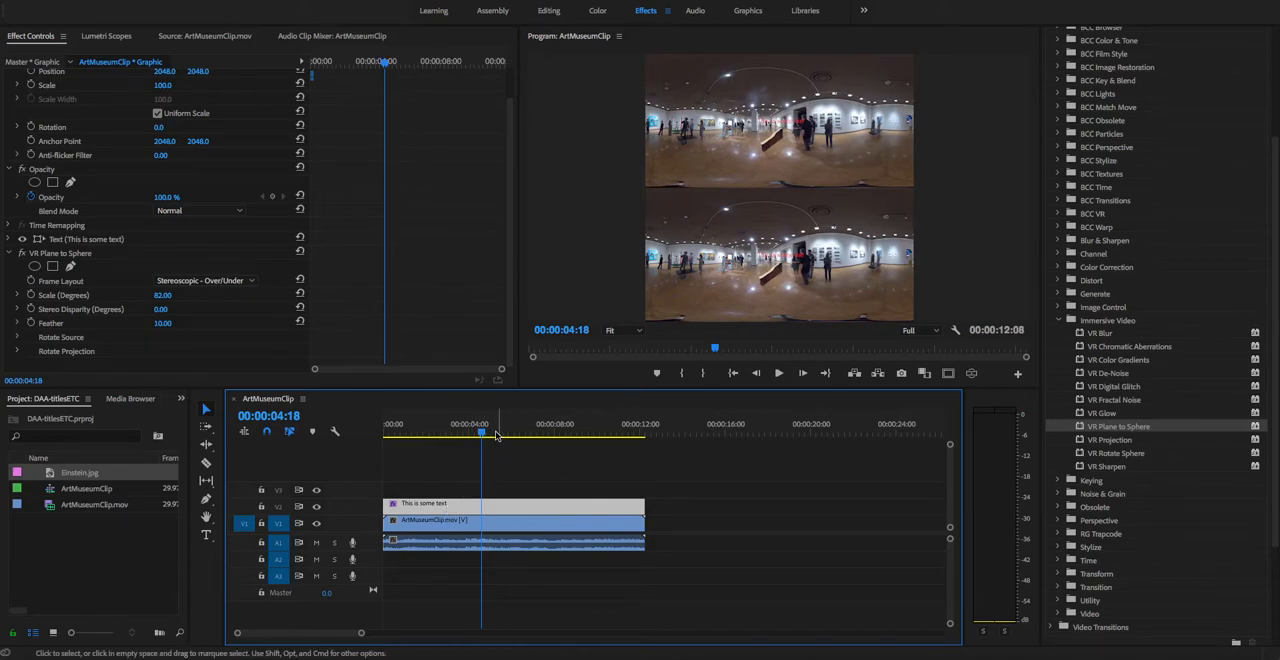
{"action": "left_click", "coordinate": [70, 475]}
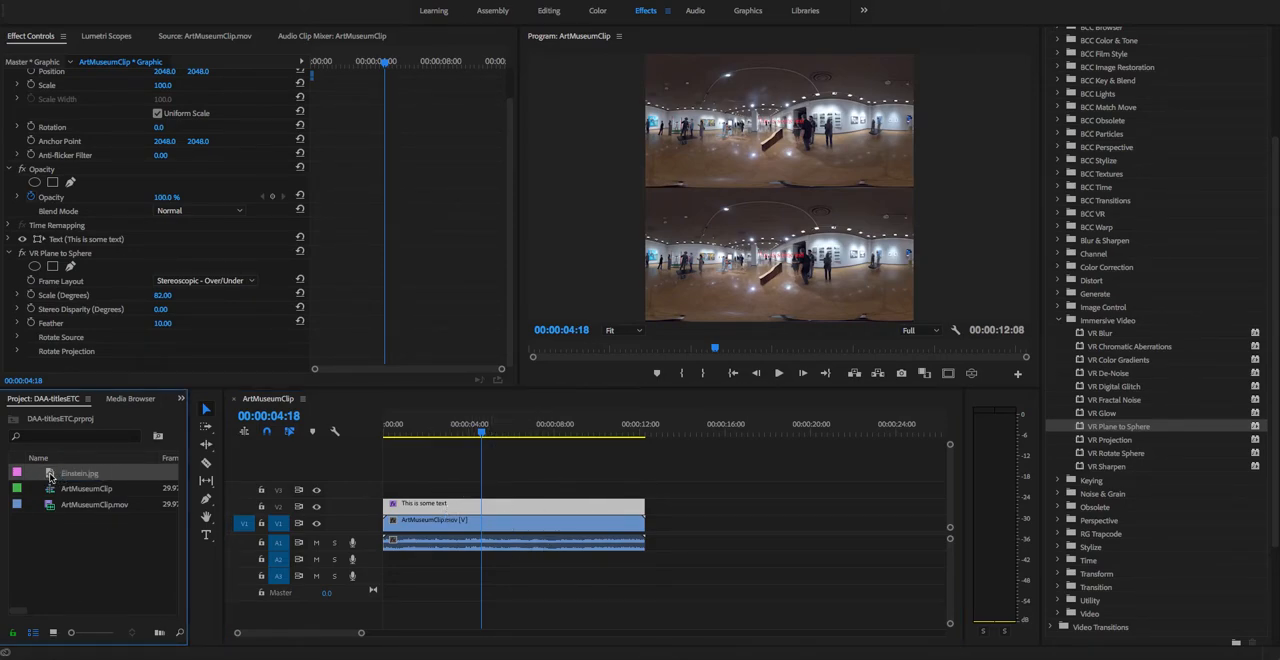
{"action": "left_click_drag", "start_coordinate": [50, 476], "coordinate": [456, 497]}
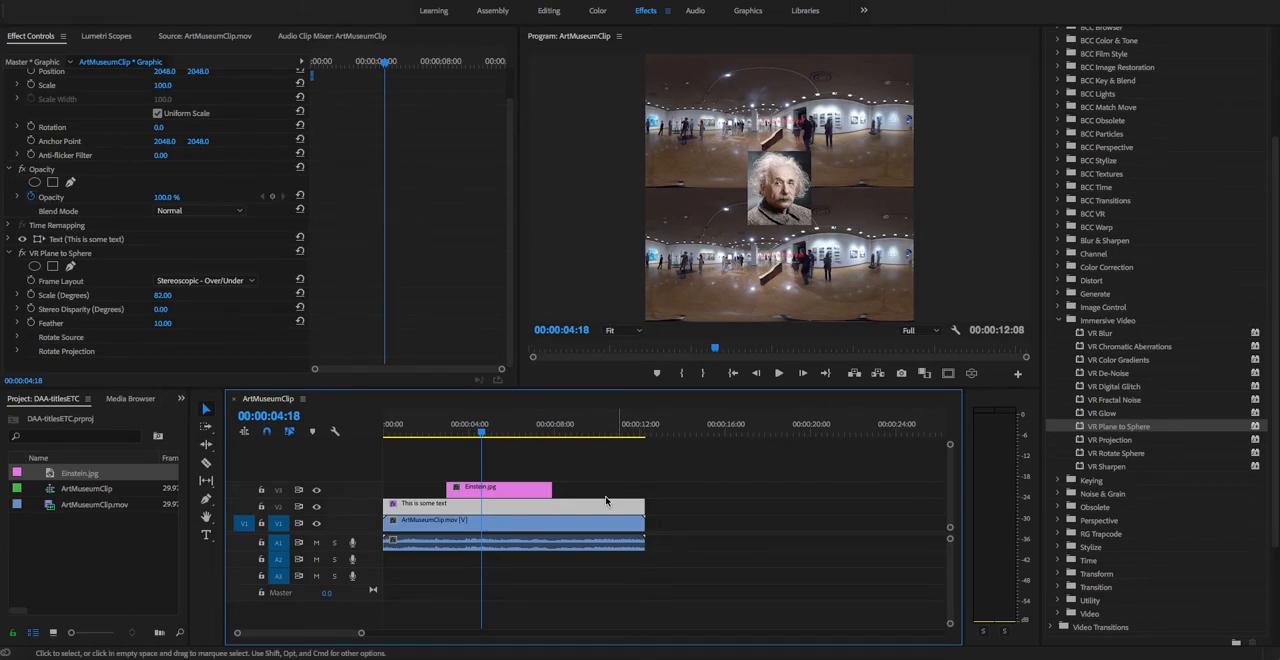
Step: Apply VR Plane to Sphere to the Einstein.jpg clip with the frame layout set to Stereoscopic - Over/Under
{"action": "left_click", "coordinate": [518, 487]}
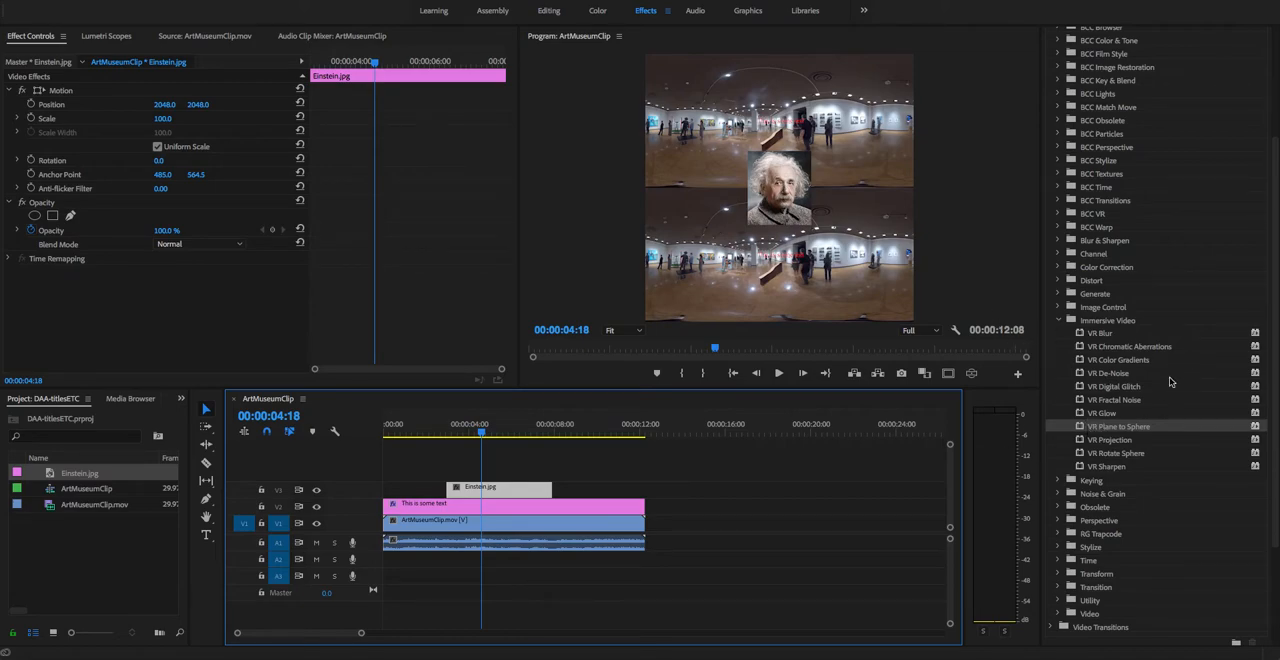
{"action": "left_click", "coordinate": [1080, 430]}
{"action": "left_click_drag", "start_coordinate": [1080, 430], "coordinate": [499, 492]}
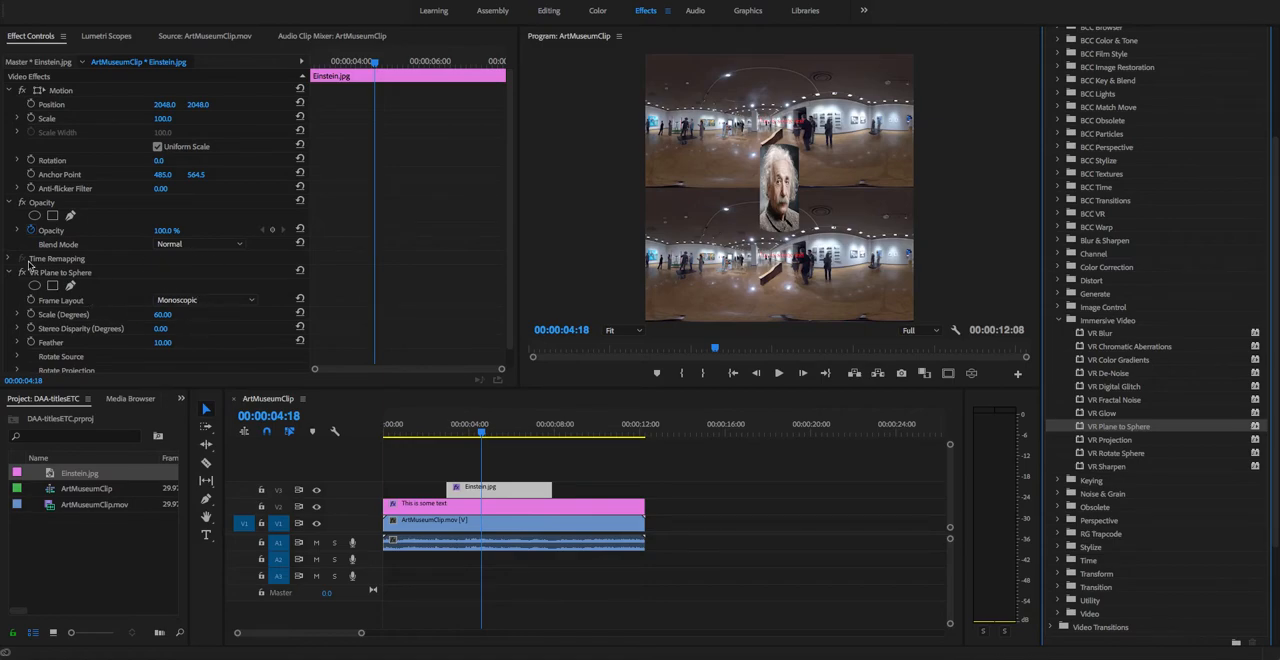
{"action": "left_click", "coordinate": [196, 301]}
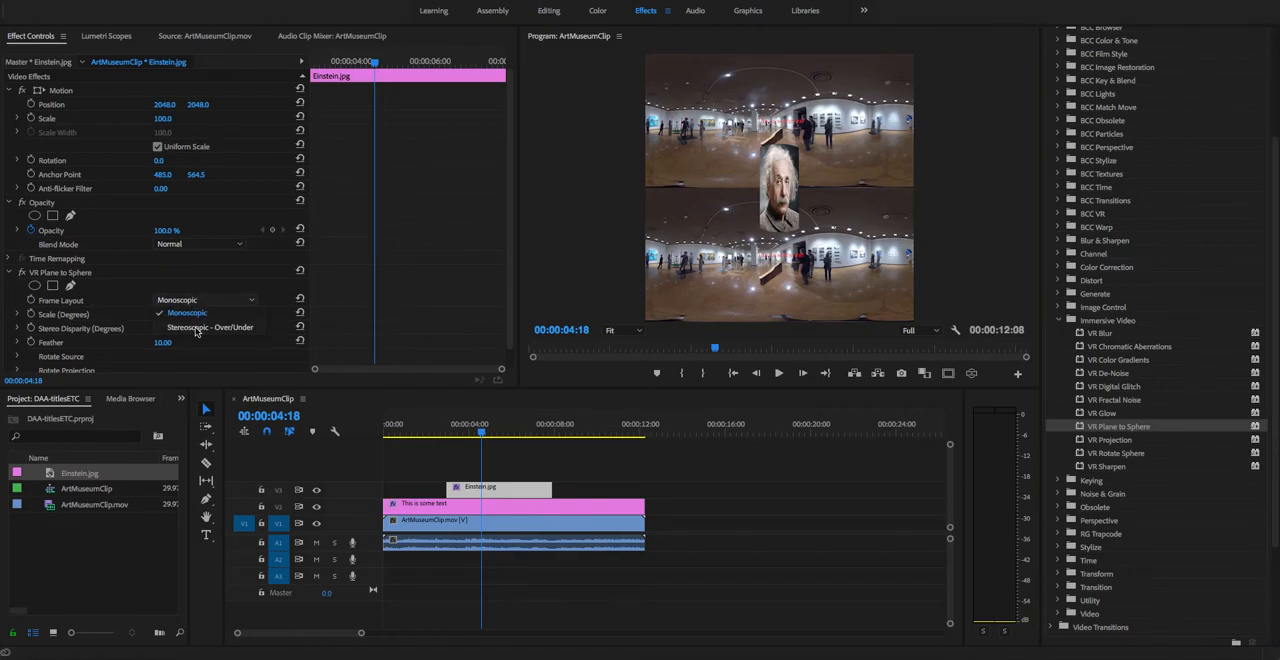
{"action": "left_click", "coordinate": [196, 328]}
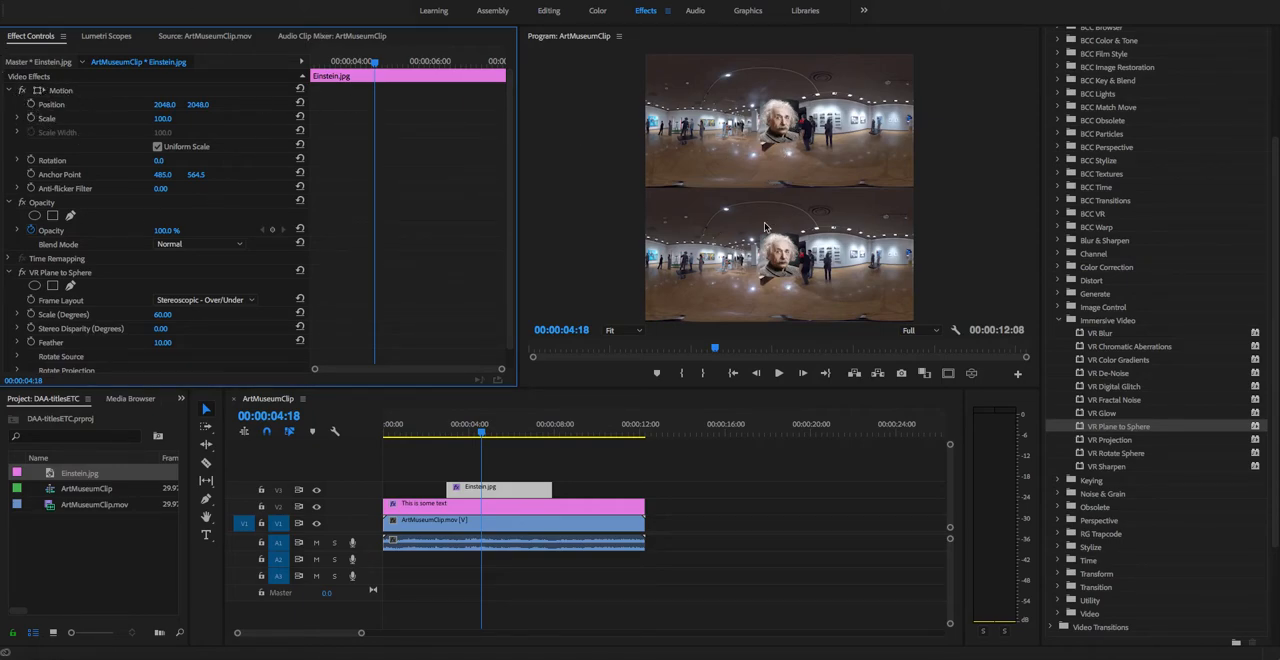
Step: Expand the Rotate Source and Rotate Projection settings for Einstein.jpg and set the effect's scale to 46 degrees
{"action": "left_click", "coordinate": [10, 91]}
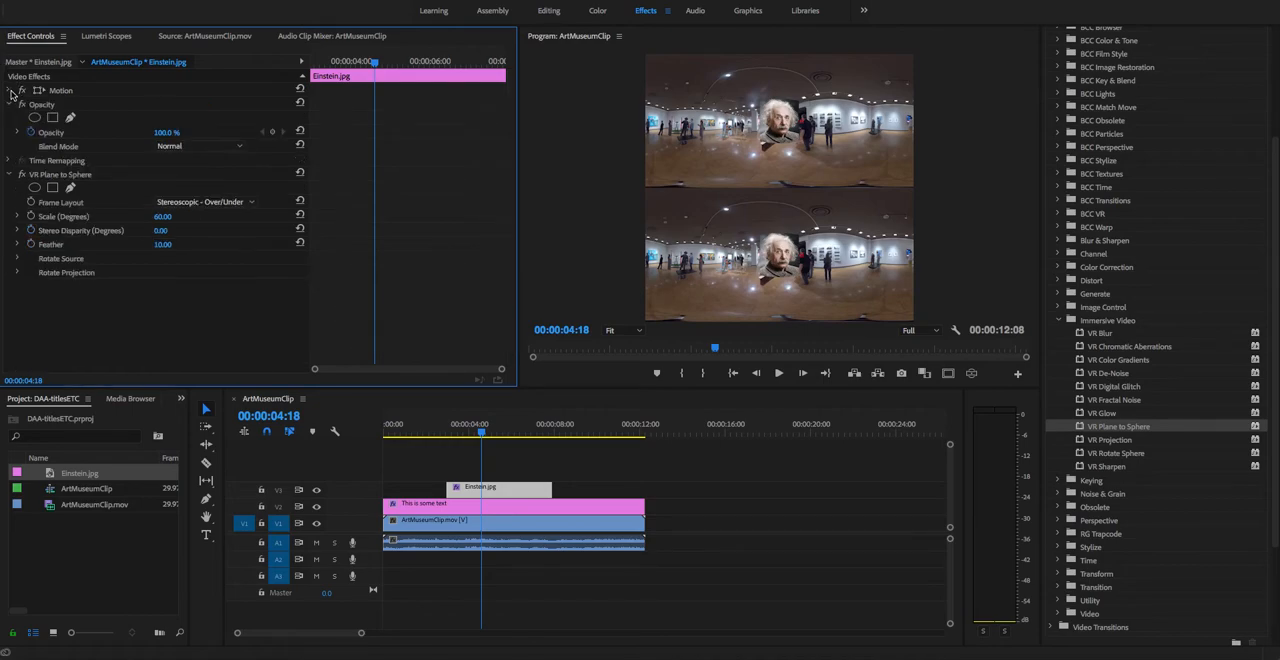
{"action": "left_click", "coordinate": [10, 104]}
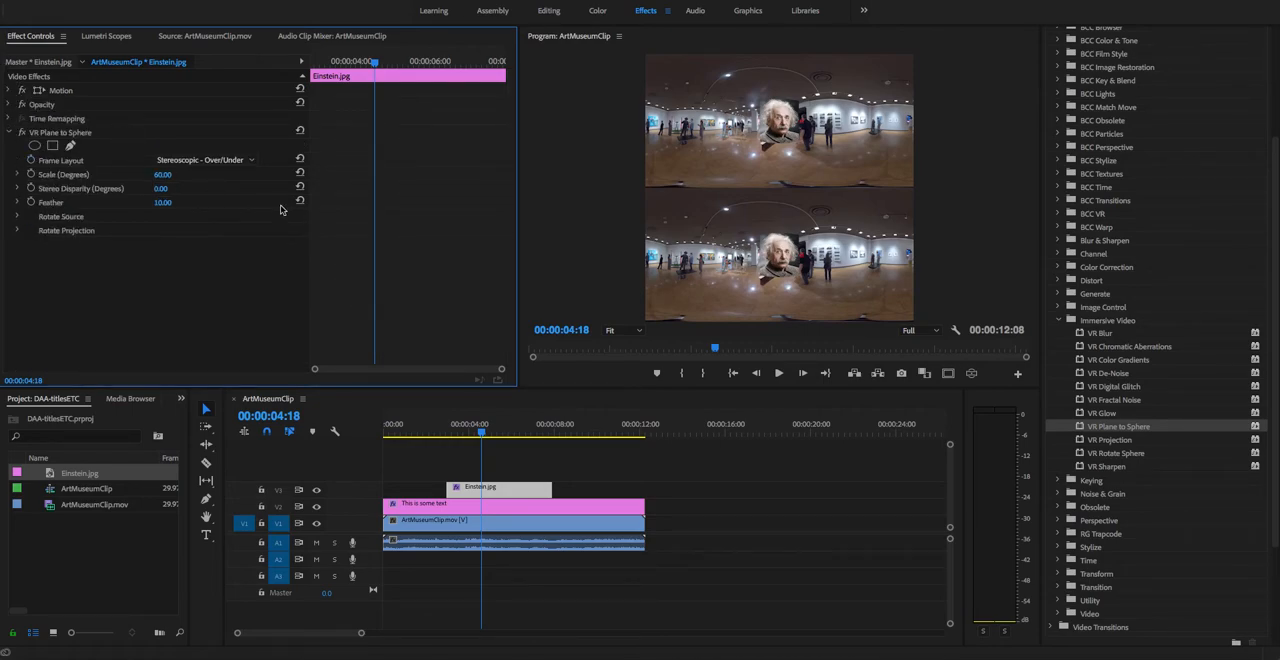
{"action": "left_click", "coordinate": [57, 134]}
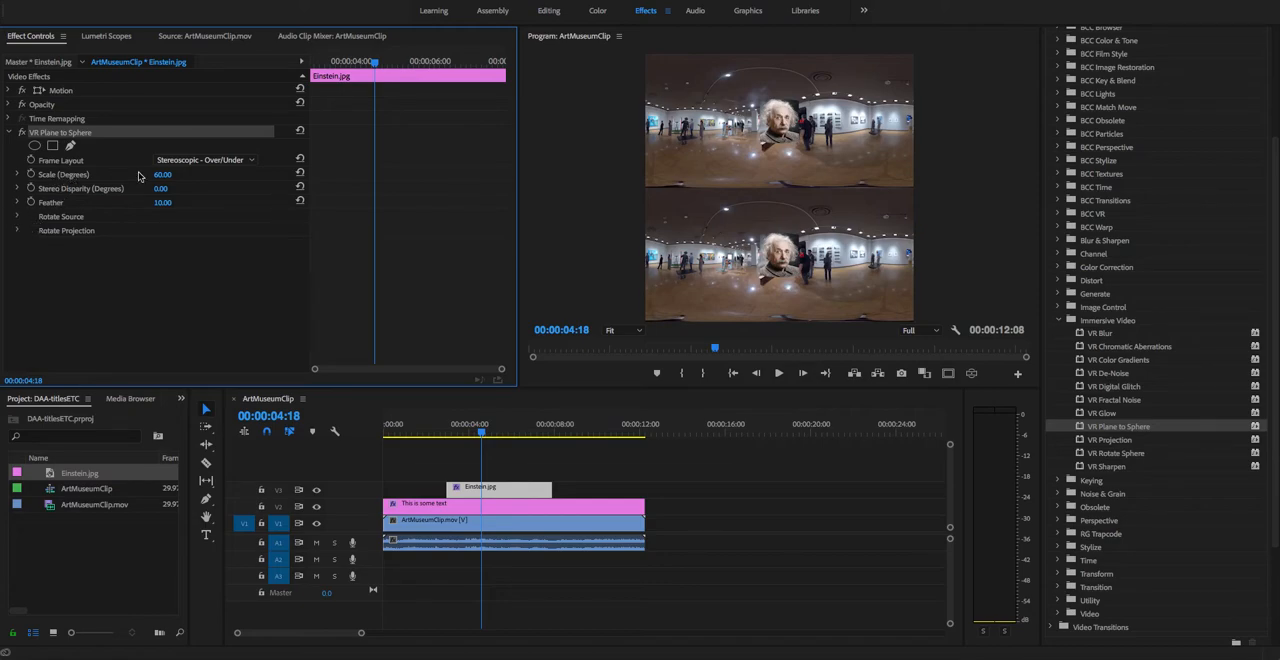
{"action": "left_click", "coordinate": [17, 217]}
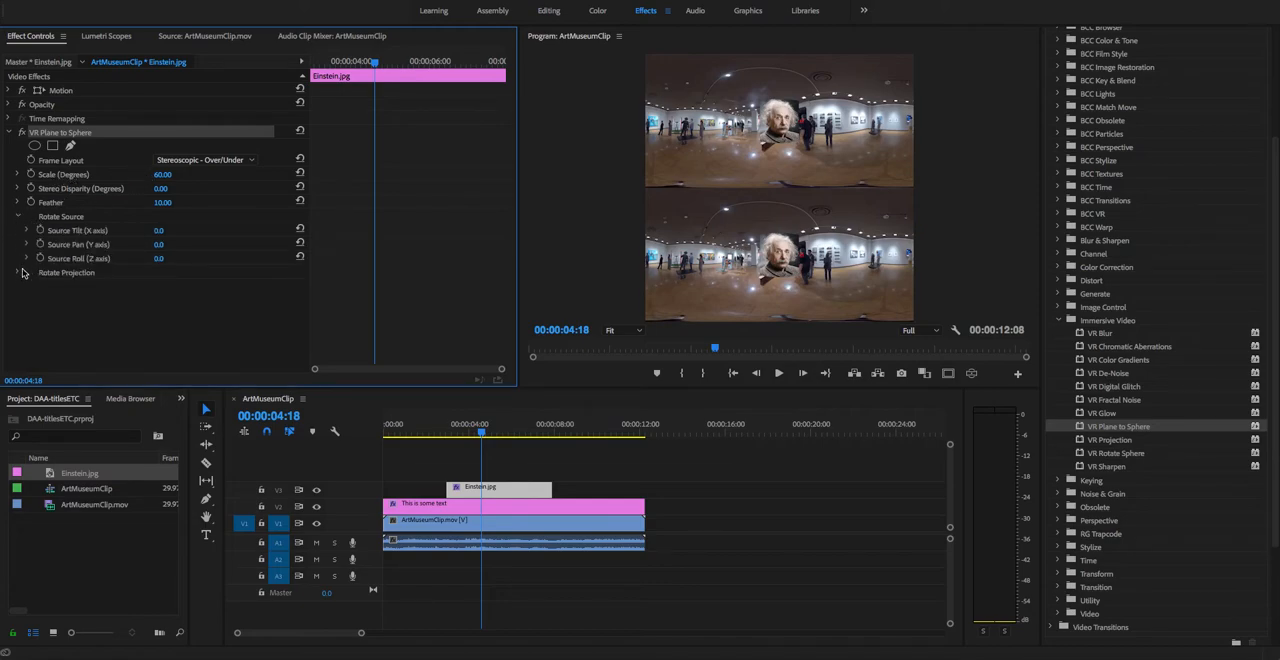
{"action": "left_click", "coordinate": [18, 272]}
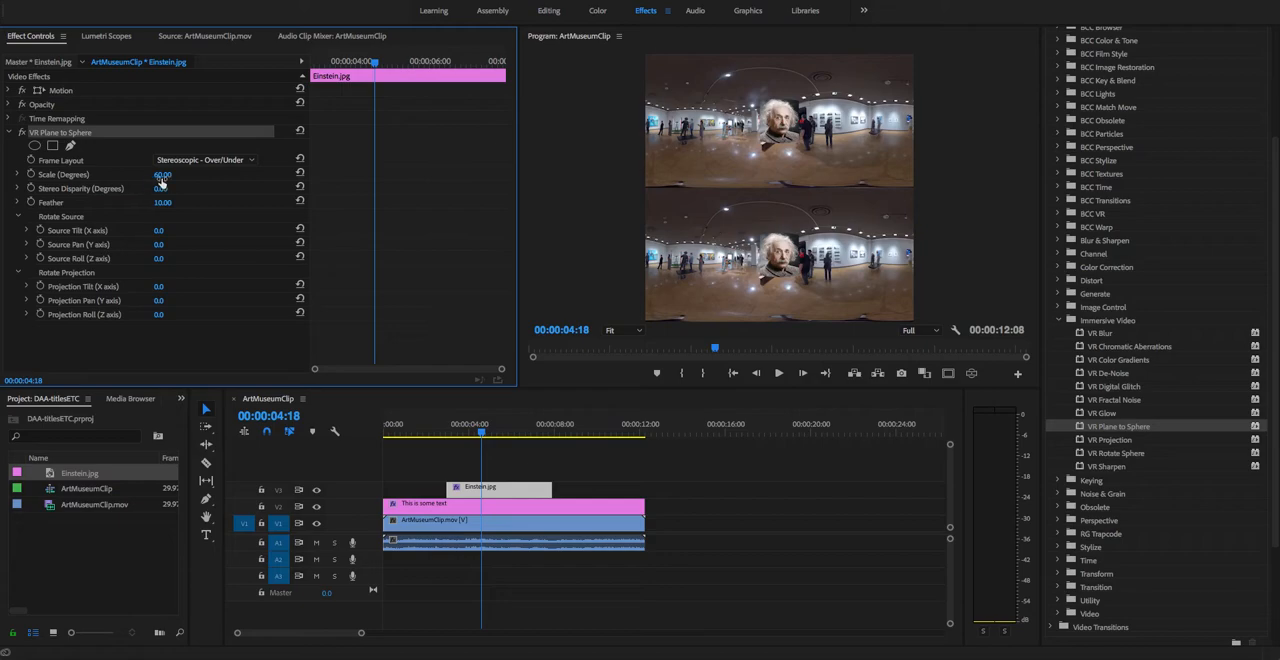
{"action": "mouse_move", "coordinate": [162, 174]}
{"action": "left_mouse_down"}
{"action": "mouse_move", "coordinate": [217, 174]}
{"action": "mouse_move", "coordinate": [147, 174]}
{"action": "left_mouse_up"}
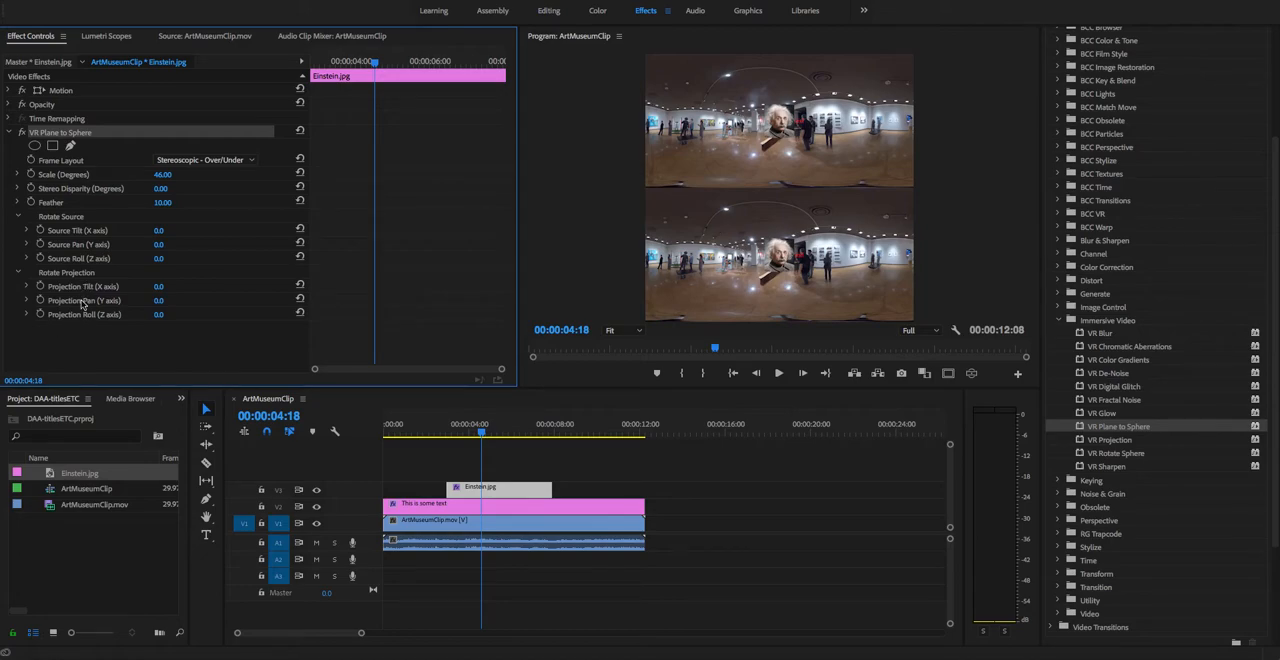
Step: Set Einstein.jpg's projection pan to 96°, source pan to -31° and scale to 25 degrees in VR Plane to Sphere
{"action": "left_click_drag", "start_coordinate": [158, 301], "coordinate": [254, 301]}
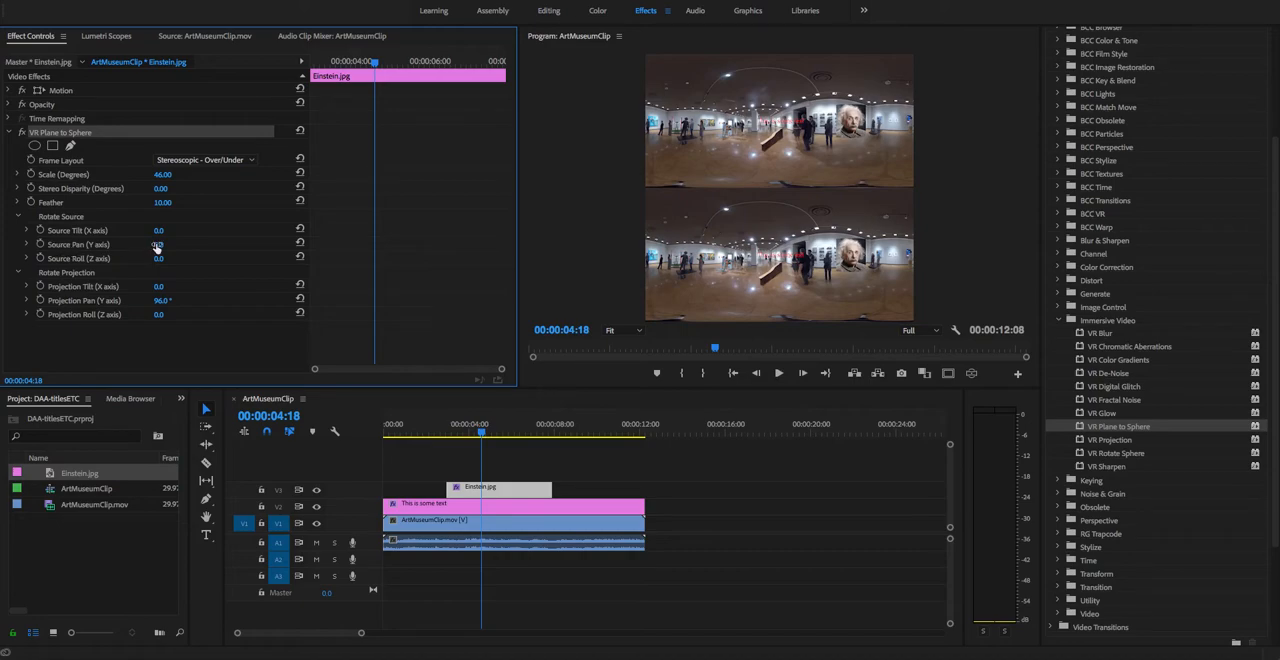
{"action": "left_click_drag", "start_coordinate": [163, 251], "coordinate": [131, 251]}
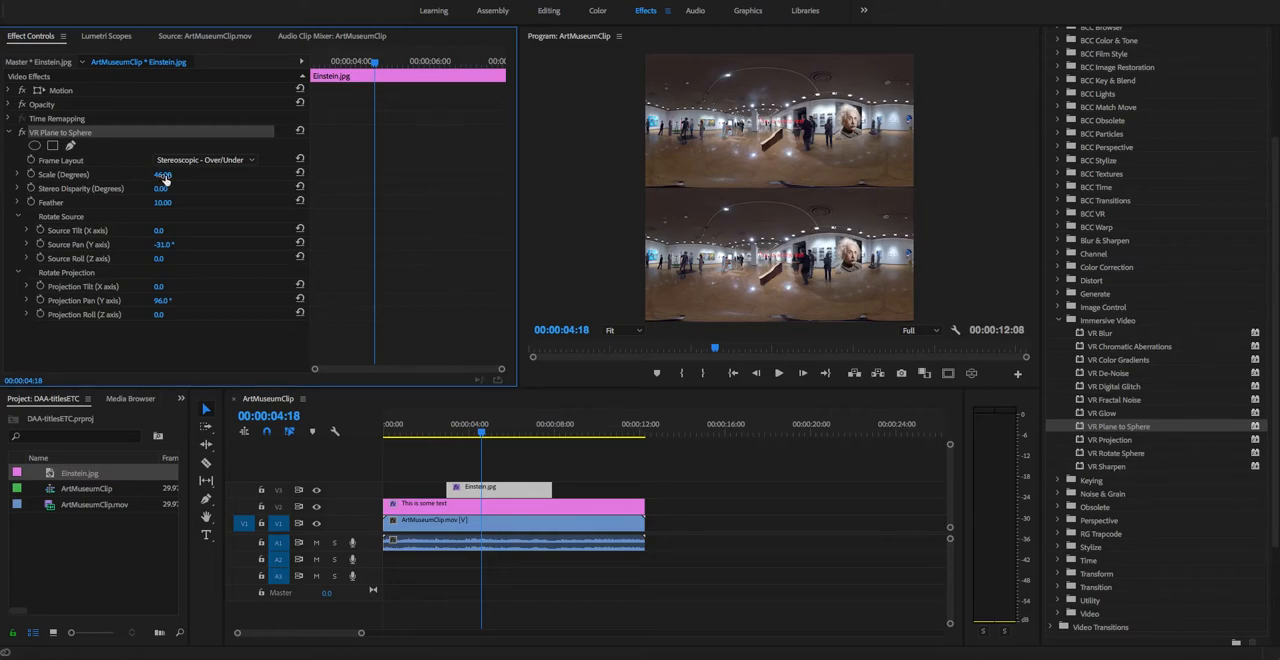
{"action": "left_click_drag", "start_coordinate": [162, 174], "coordinate": [141, 174]}
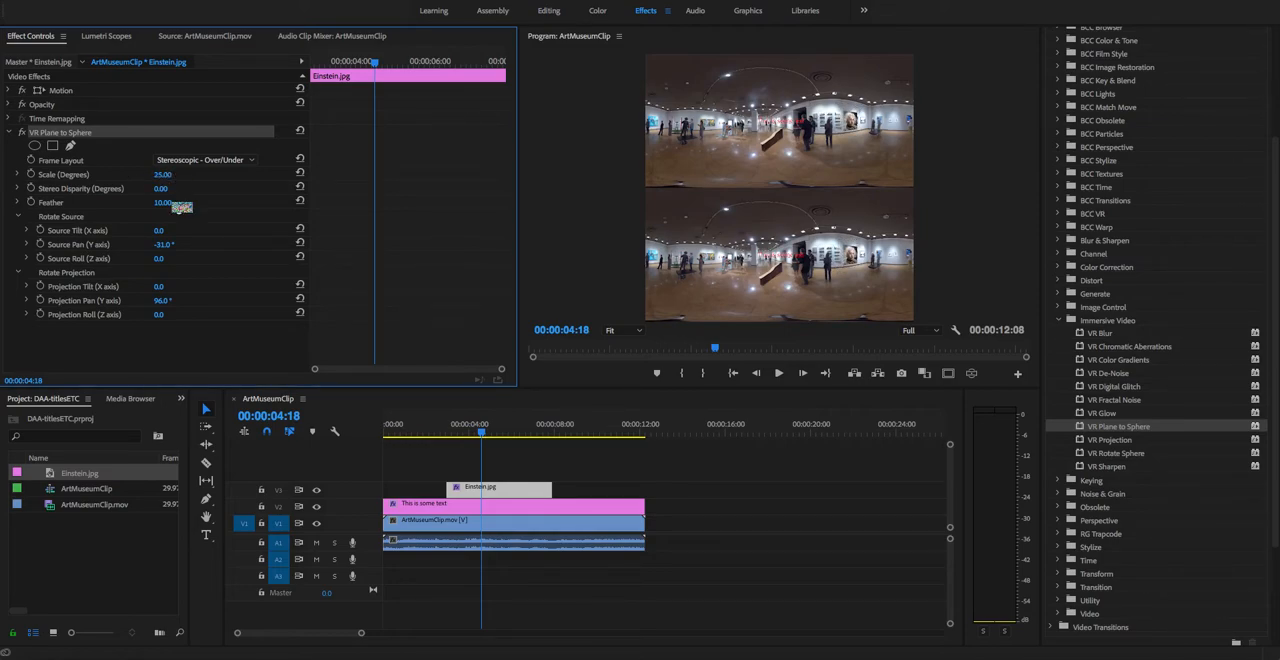
Step: Set Einstein.jpg's projection tilt to 3°, pan to 104° and roll to -2°, and check its placement in the VR video display
{"action": "left_click_drag", "start_coordinate": [160, 303], "coordinate": [167, 300]}
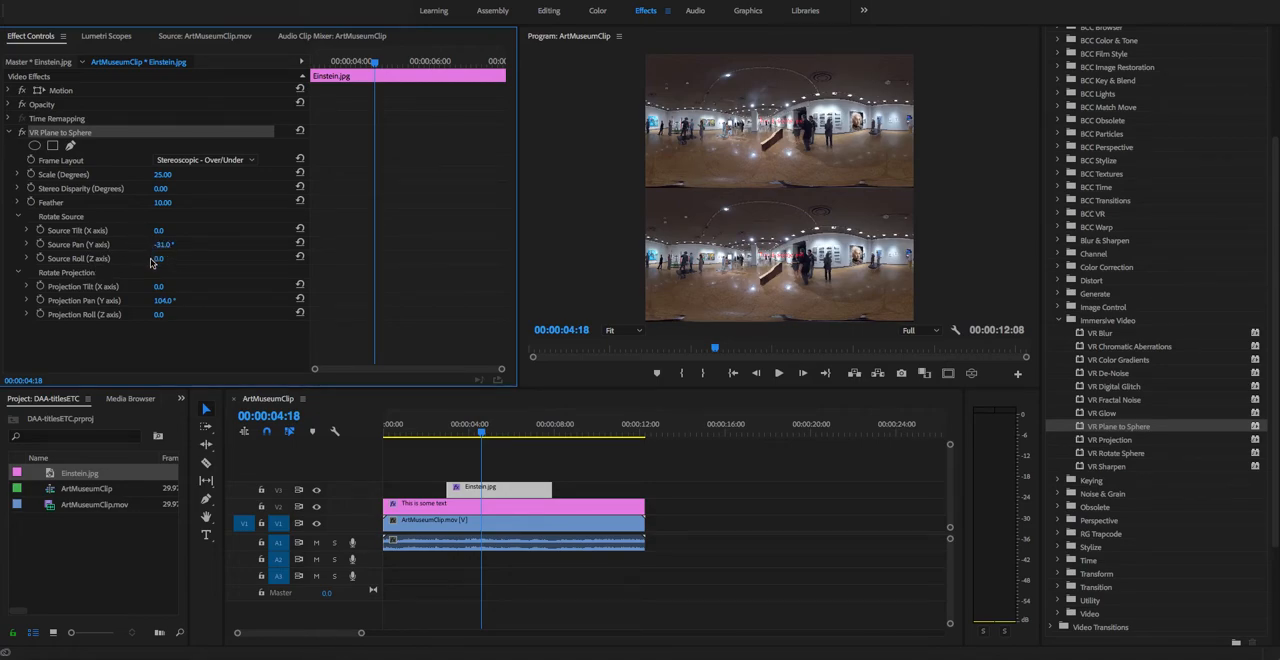
{"action": "left_click_drag", "start_coordinate": [158, 286], "coordinate": [153, 316]}
{"action": "left_click", "coordinate": [972, 373]}
{"action": "mouse_move", "coordinate": [787, 174]}
{"action": "left_mouse_down"}
{"action": "mouse_move", "coordinate": [726, 166]}
{"action": "mouse_move", "coordinate": [777, 167]}
{"action": "left_mouse_up"}
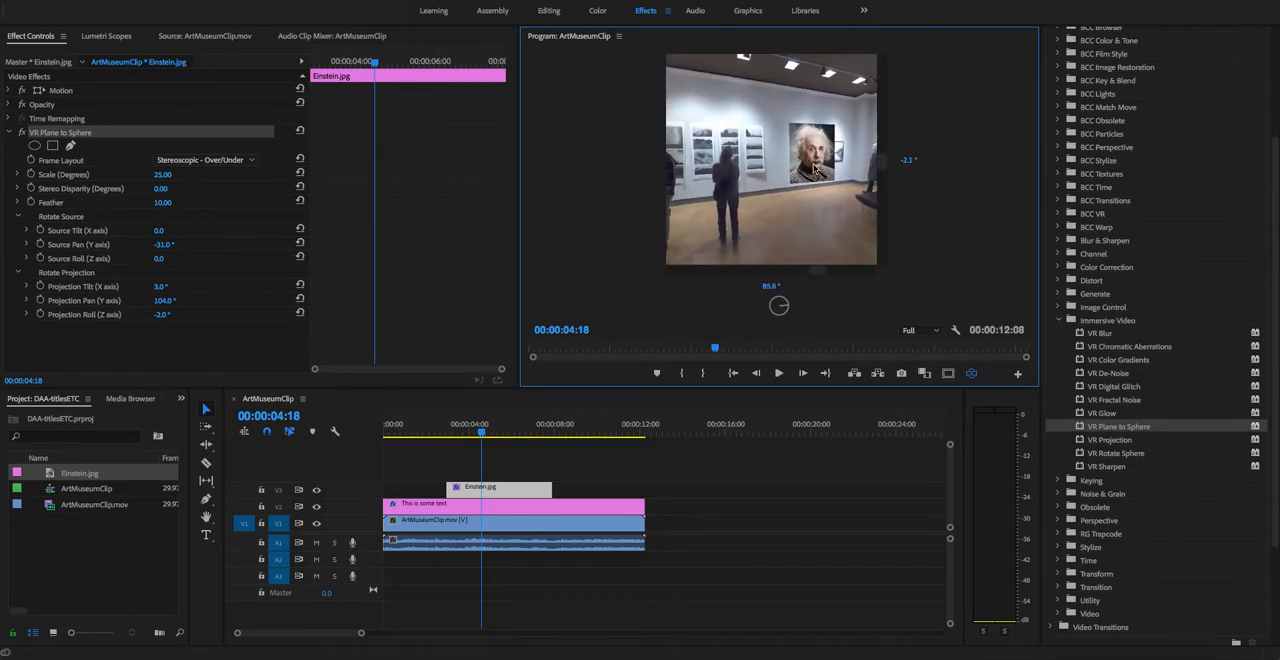
{"action": "mouse_move", "coordinate": [760, 186]}
{"action": "left_mouse_down"}
{"action": "mouse_move", "coordinate": [840, 184]}
{"action": "mouse_move", "coordinate": [660, 186]}
{"action": "mouse_move", "coordinate": [760, 186]}
{"action": "left_mouse_up"}
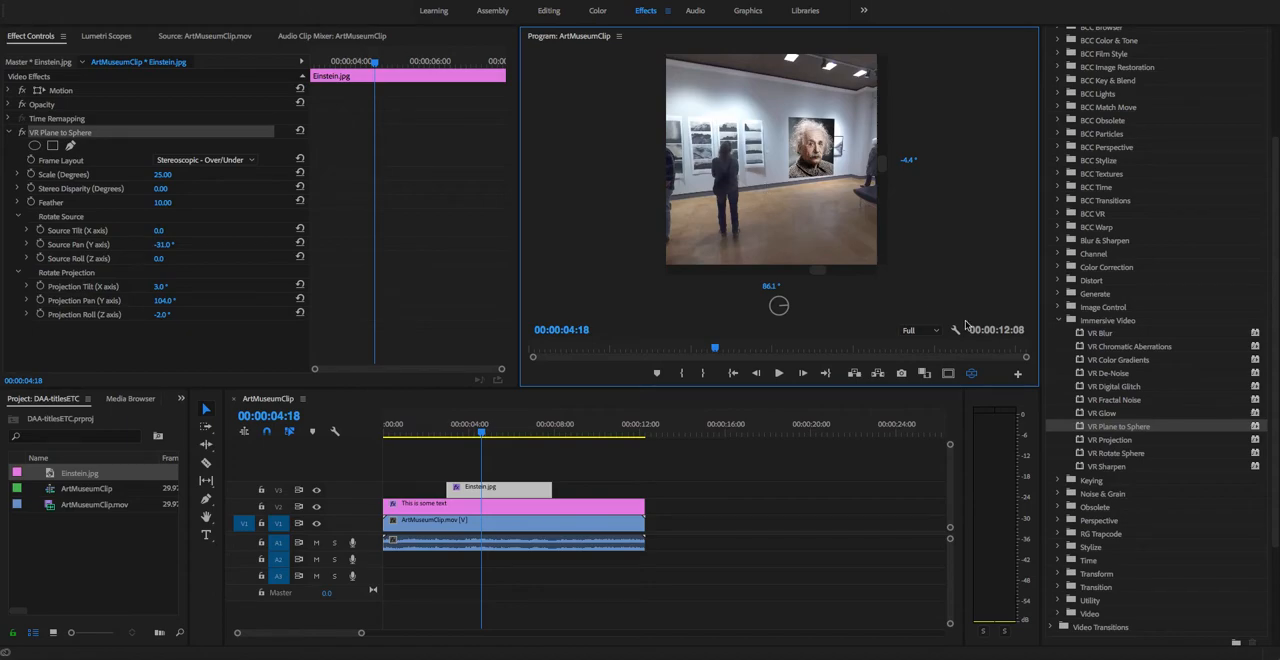
{"action": "left_click", "coordinate": [971, 373]}
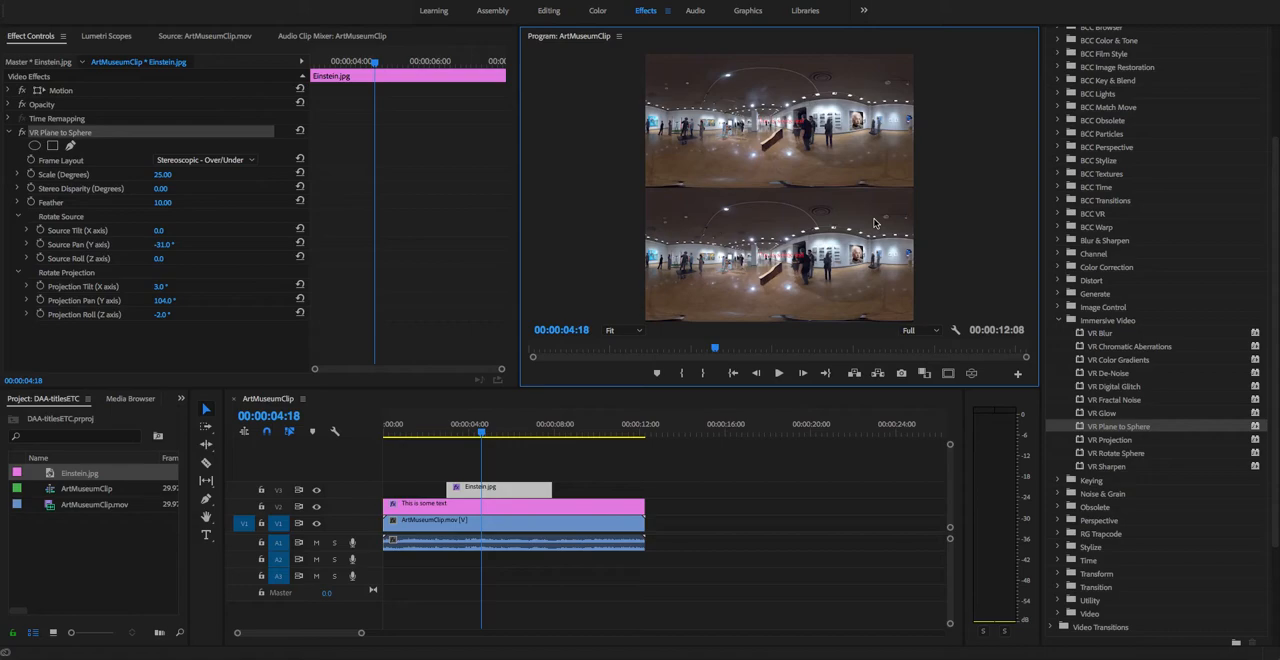
Step: Extend the Einstein.jpg clip on track V3 at both ends to span the full length of ArtMuseumClip.mov
{"action": "left_click", "coordinate": [449, 487]}
{"action": "left_click_drag", "start_coordinate": [449, 487], "coordinate": [384, 488]}
{"action": "left_click_drag", "start_coordinate": [559, 489], "coordinate": [645, 489]}
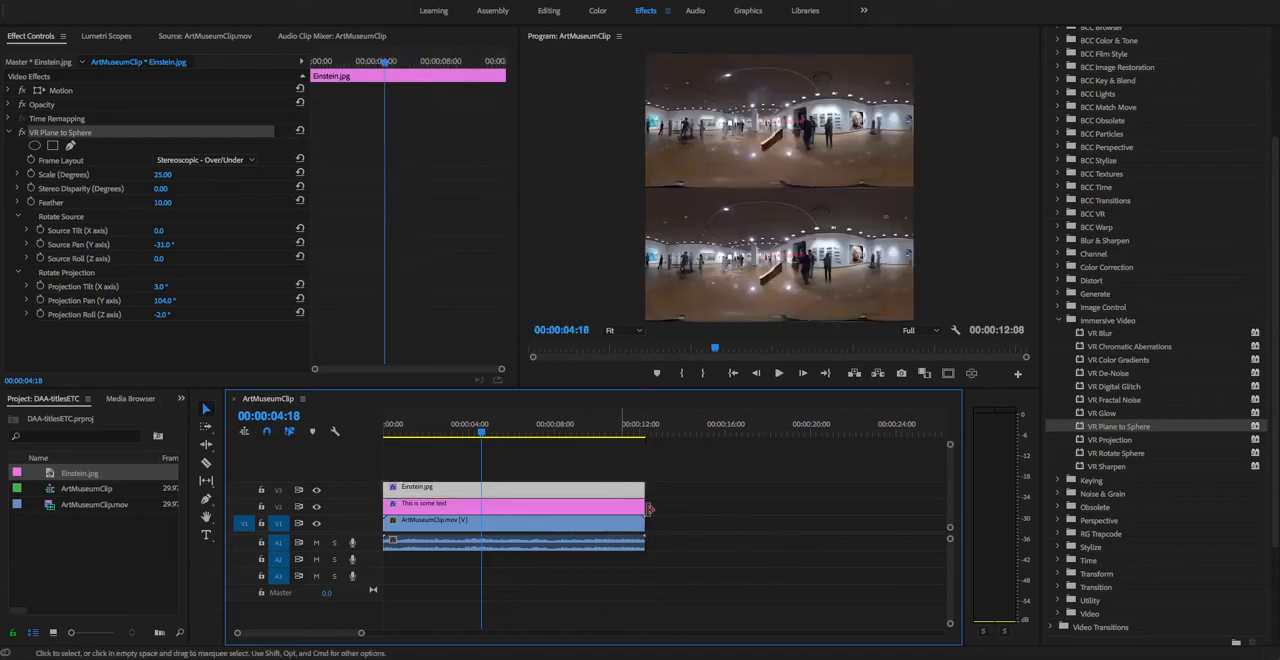
Step: Raise the Volume level of ArtMuseumClip.mov to 6.0 dB at 00:00:04:18 and expand the Level graph
{"action": "left_click", "coordinate": [486, 540]}
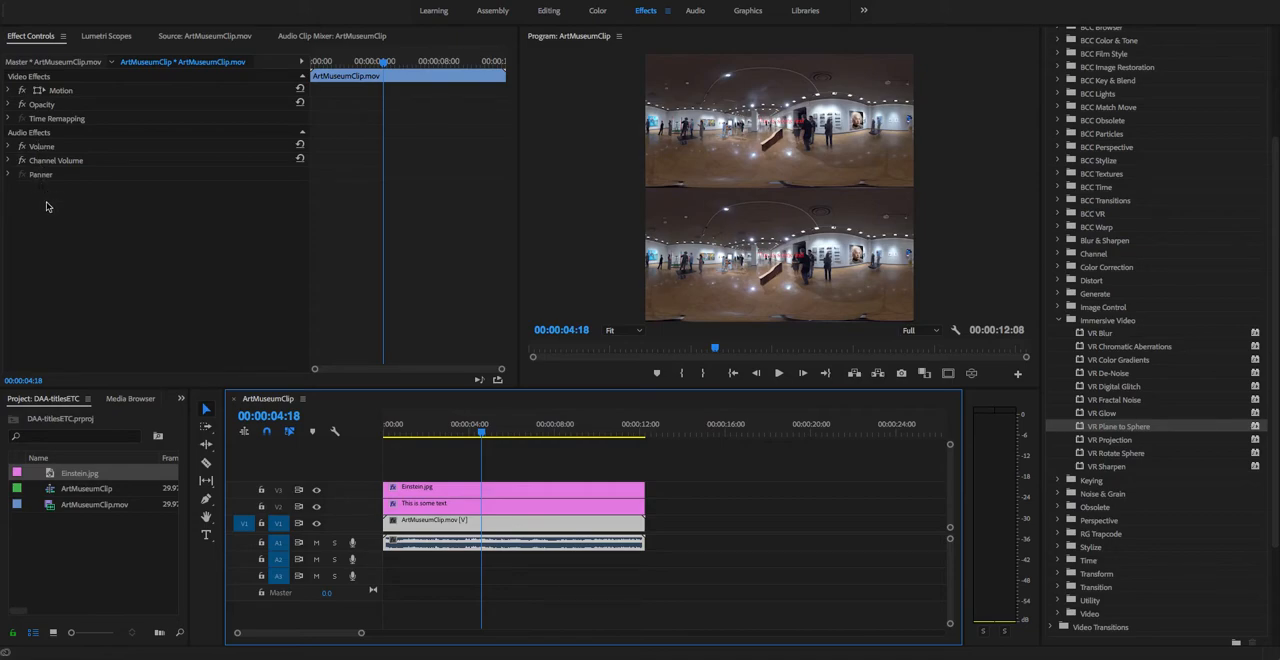
{"action": "left_click", "coordinate": [8, 147]}
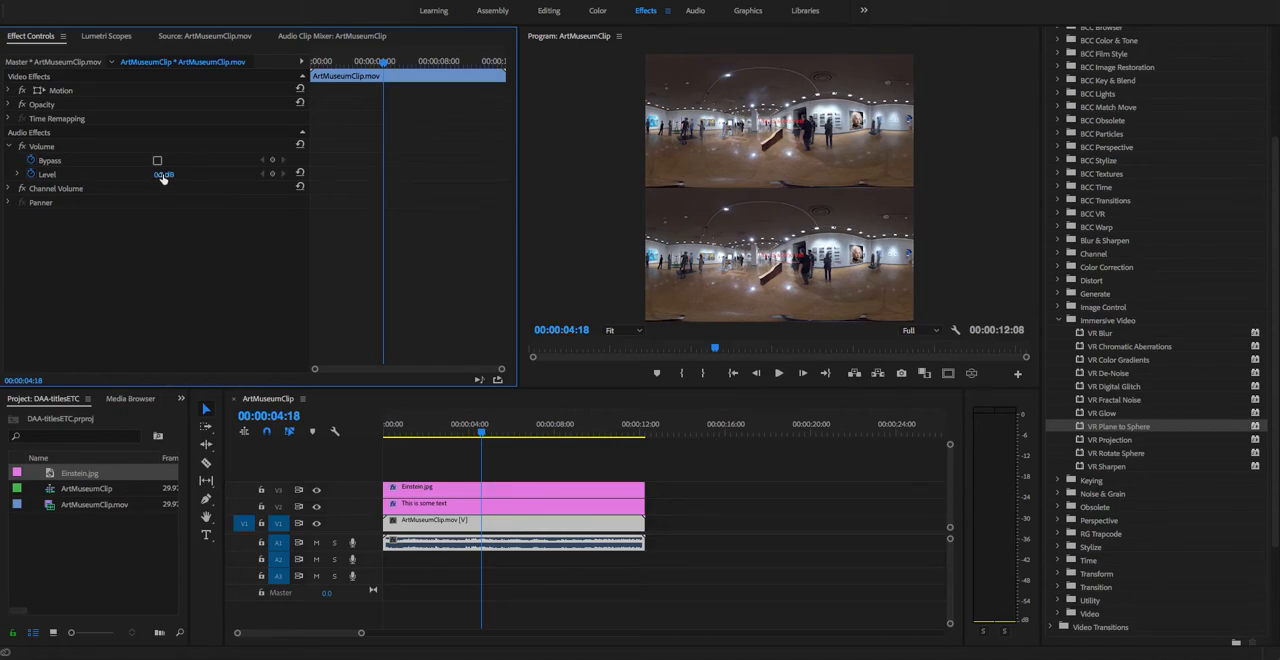
{"action": "left_click_drag", "start_coordinate": [157, 177], "coordinate": [165, 177]}
{"action": "left_click", "coordinate": [17, 175]}
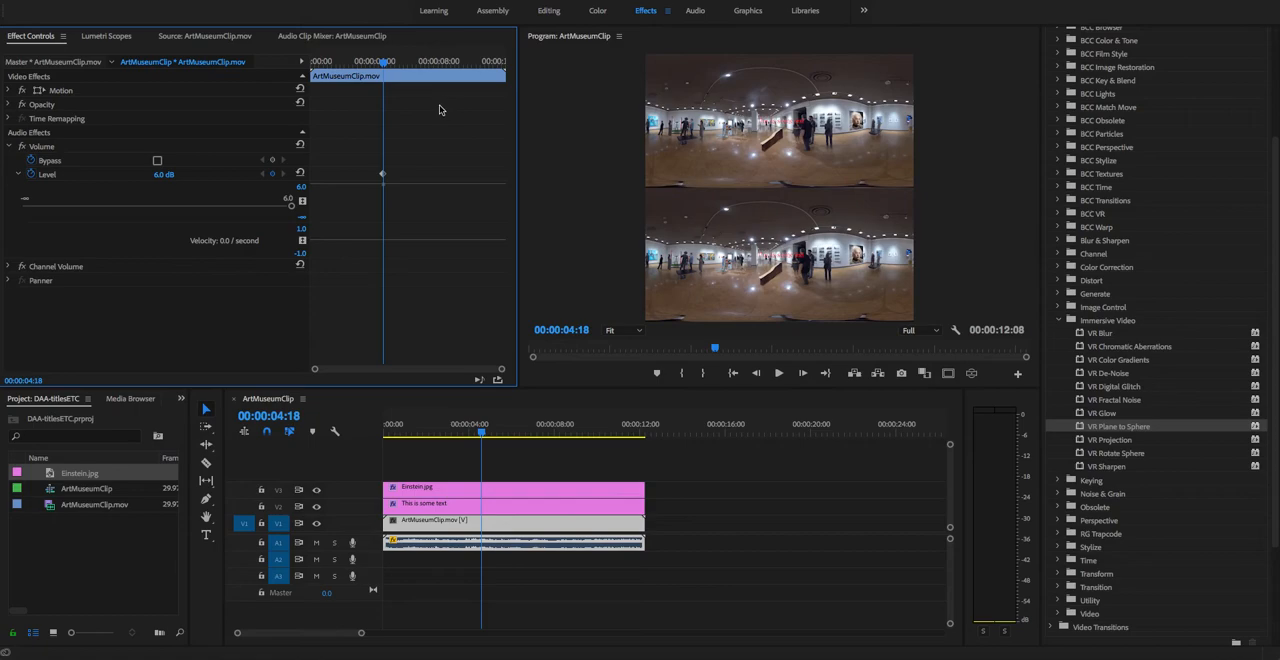
Step: Keyframe a fade-out by lowering the clip's Volume level to minus infinity at 00:00:09:02
{"action": "left_click_drag", "start_coordinate": [484, 432], "coordinate": [576, 432]}
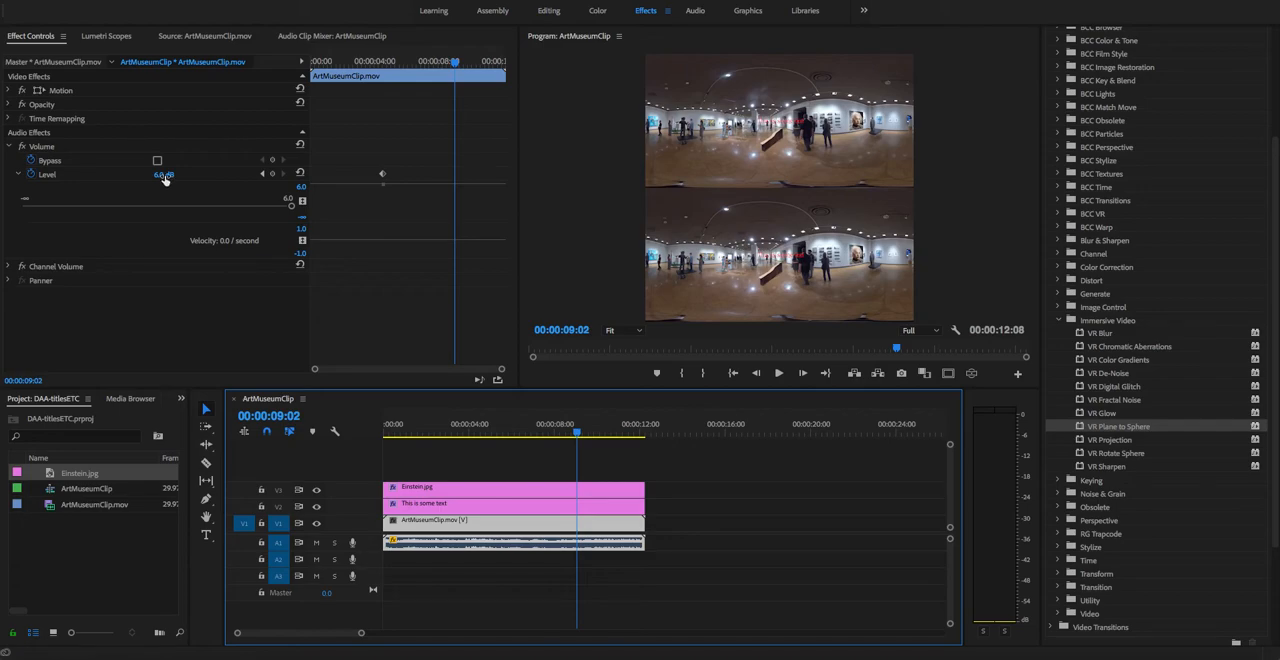
{"action": "left_click_drag", "start_coordinate": [164, 175], "coordinate": [34, 175]}
{"action": "left_click_drag", "start_coordinate": [145, 209], "coordinate": [4, 210]}
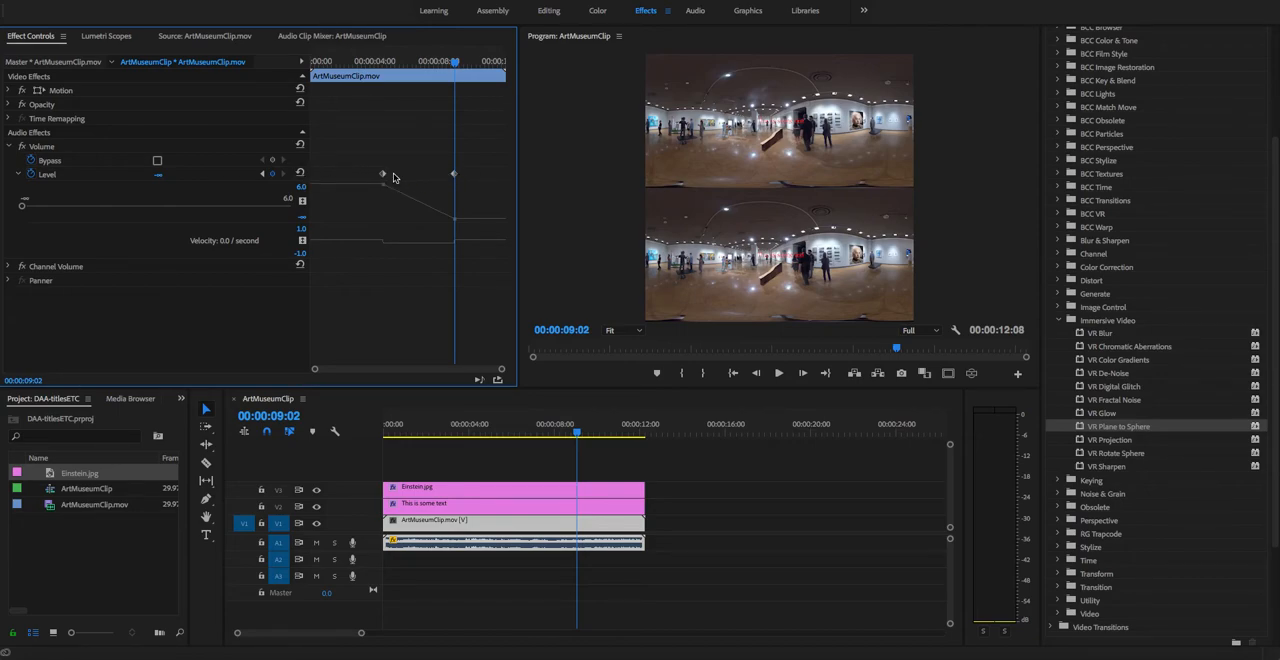
{"action": "mouse_move", "coordinate": [455, 177]}
{"action": "left_mouse_down"}
{"action": "mouse_move", "coordinate": [430, 178]}
{"action": "mouse_move", "coordinate": [483, 183]}
{"action": "mouse_move", "coordinate": [454, 177]}
{"action": "left_mouse_up"}
{"action": "left_click", "coordinate": [18, 175]}
{"action": "left_click", "coordinate": [18, 176]}
{"action": "left_click", "coordinate": [18, 176]}
{"action": "left_click", "coordinate": [18, 176]}
{"action": "left_click", "coordinate": [18, 176]}
{"action": "left_click", "coordinate": [18, 176]}
{"action": "left_click", "coordinate": [18, 176]}
{"action": "left_click", "coordinate": [18, 176]}
{"action": "left_click", "coordinate": [18, 176]}
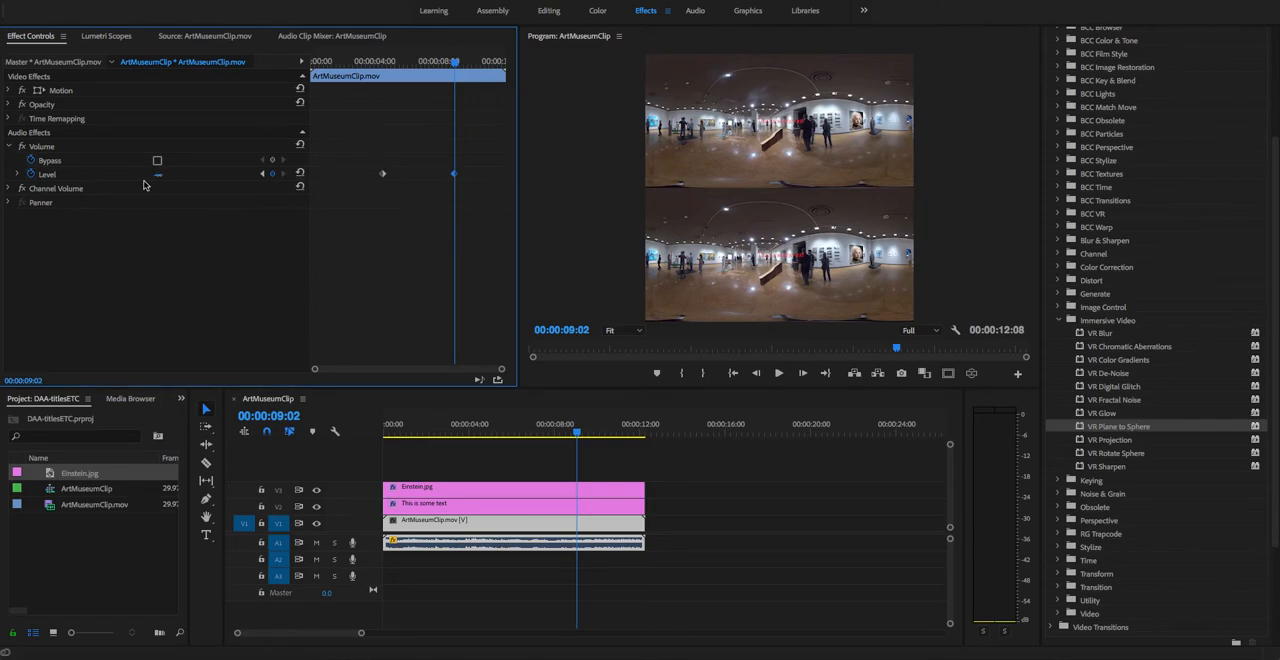
Step: Turn off keyframing of the clip's Volume level, deleting its keyframes, and set the level to 6.0 dB with the playhead at 00:00:00:00
{"action": "left_click_drag", "start_coordinate": [158, 176], "coordinate": [255, 187]}
{"action": "left_click", "coordinate": [165, 184]}
{"action": "left_click", "coordinate": [166, 176]}
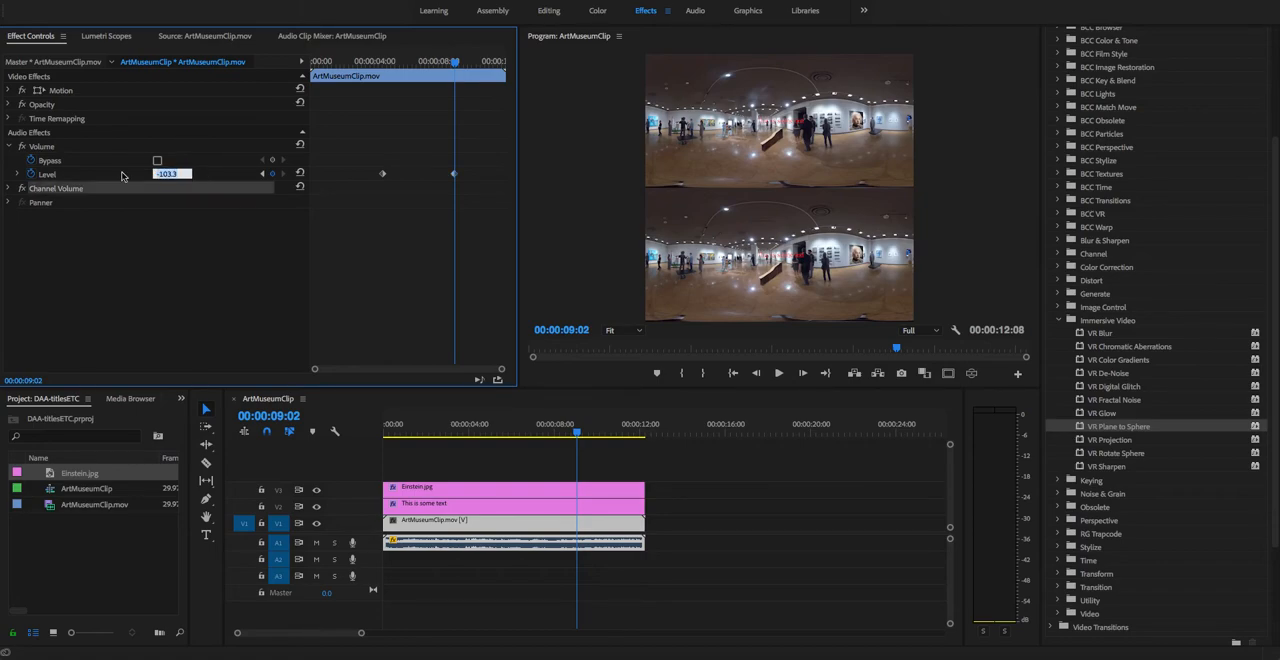
{"action": "type", "text": "0"}
{"action": "key", "text": "Return"}
{"action": "left_click", "coordinate": [31, 175]}
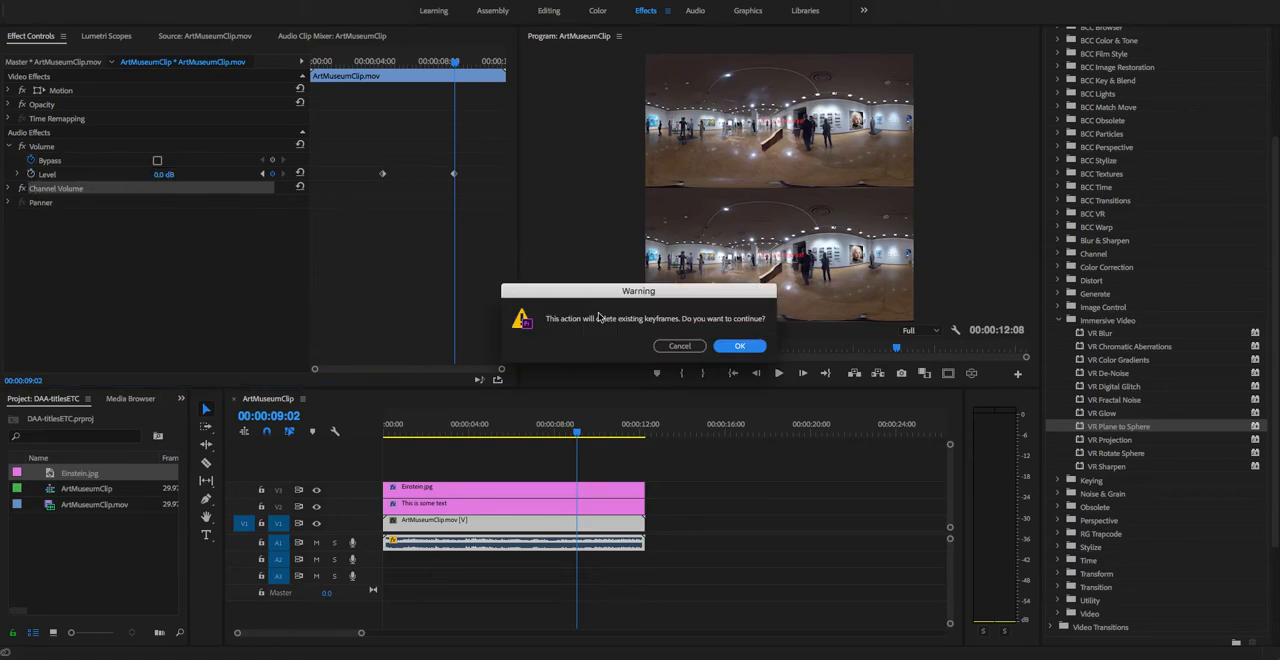
{"action": "left_click", "coordinate": [739, 346]}
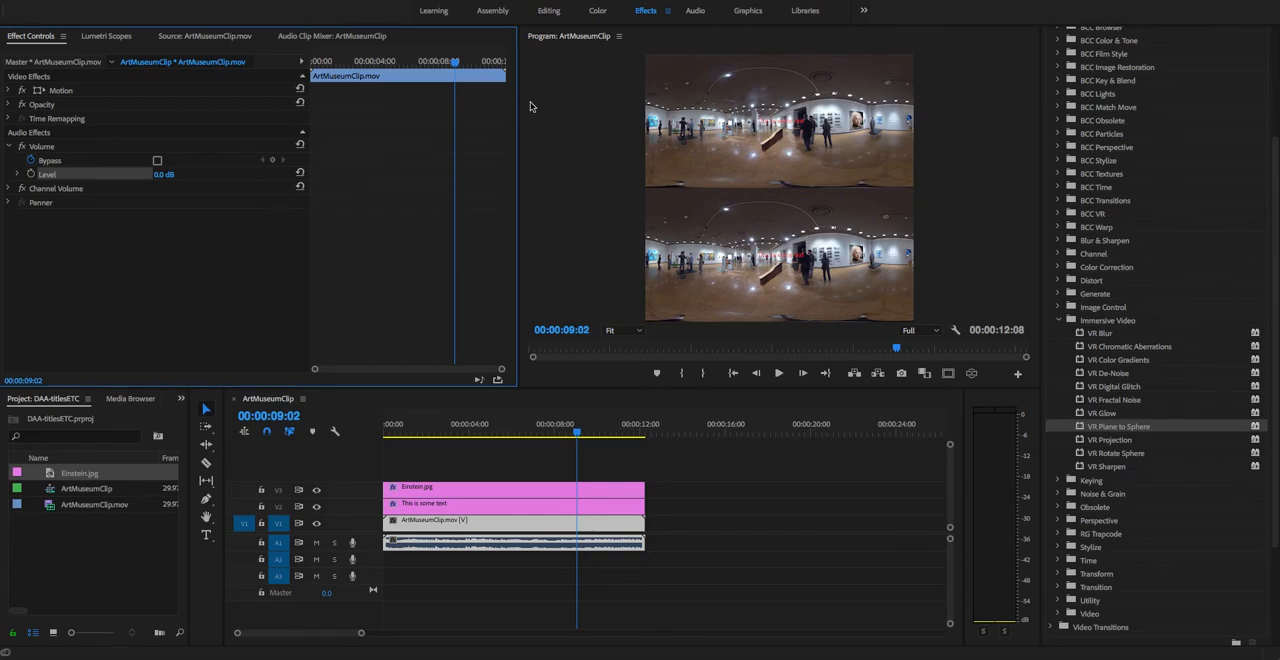
{"action": "left_click_drag", "start_coordinate": [451, 62], "coordinate": [311, 62]}
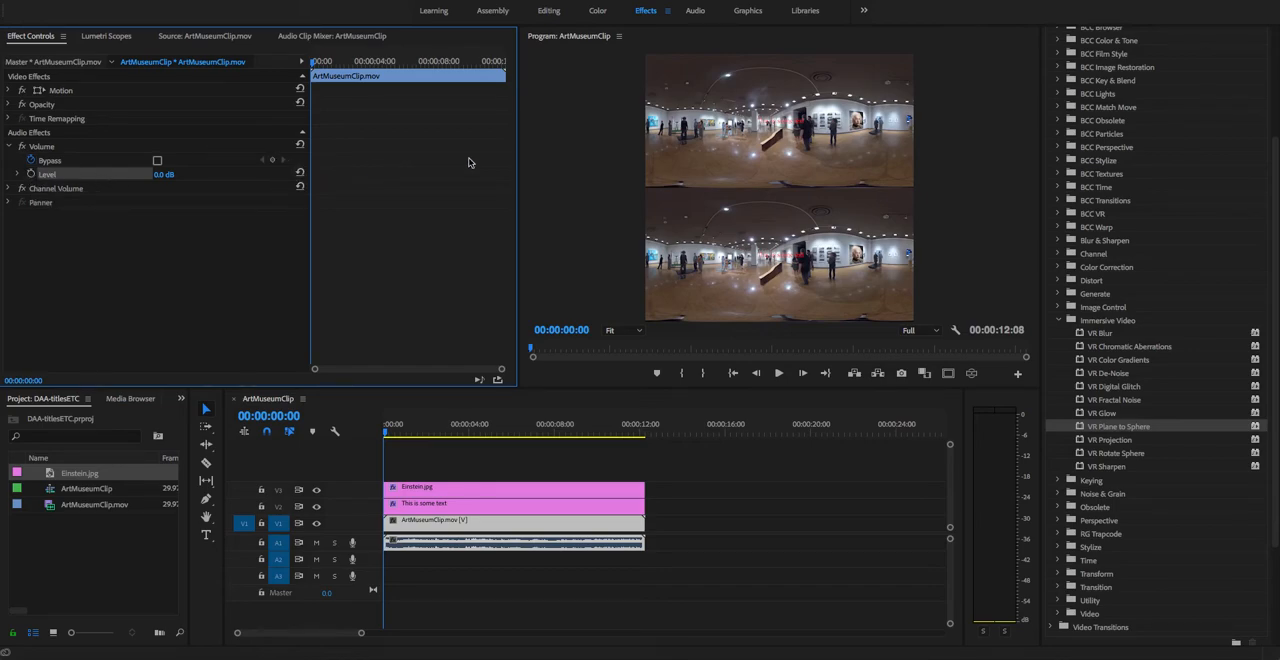
{"action": "left_click_drag", "start_coordinate": [160, 176], "coordinate": [172, 176]}
Step: Find Amplify among the audio effects and apply it to the audio of ArtMuseumClip.mov on track A1
{"action": "left_click", "coordinate": [1058, 320]}
{"action": "scroll", "coordinate": [1158, 398], "scroll_direction": "up", "scroll_amount": 3}
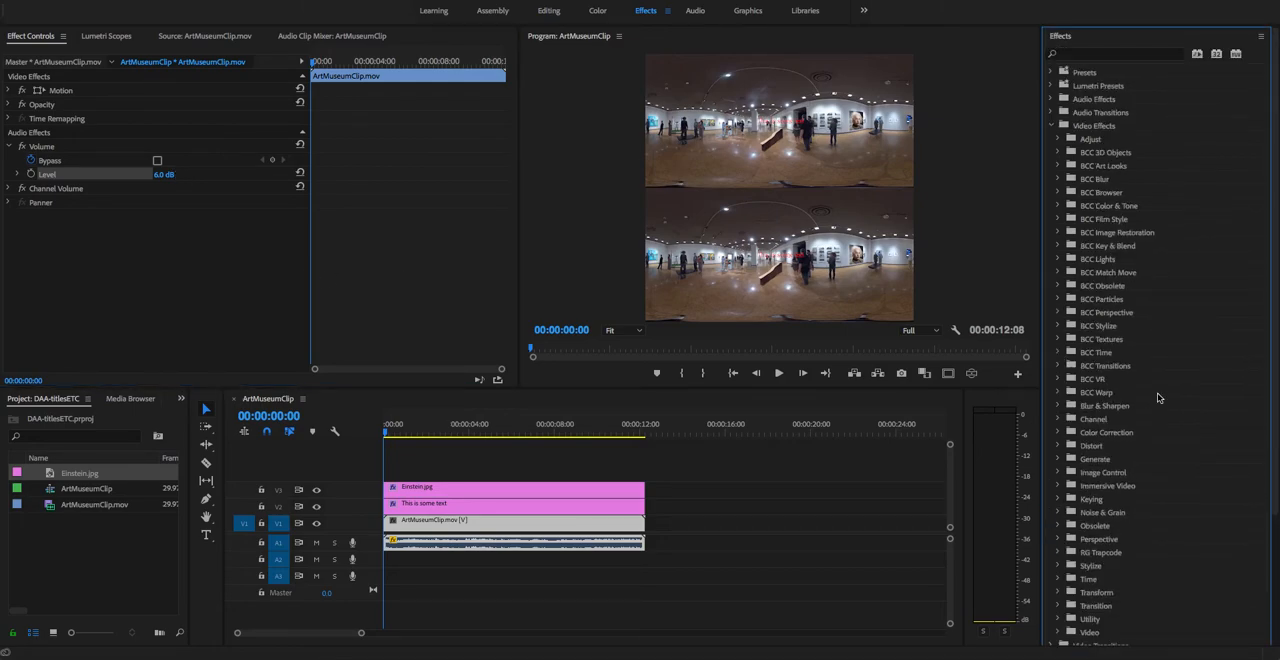
{"action": "left_click", "coordinate": [1052, 126]}
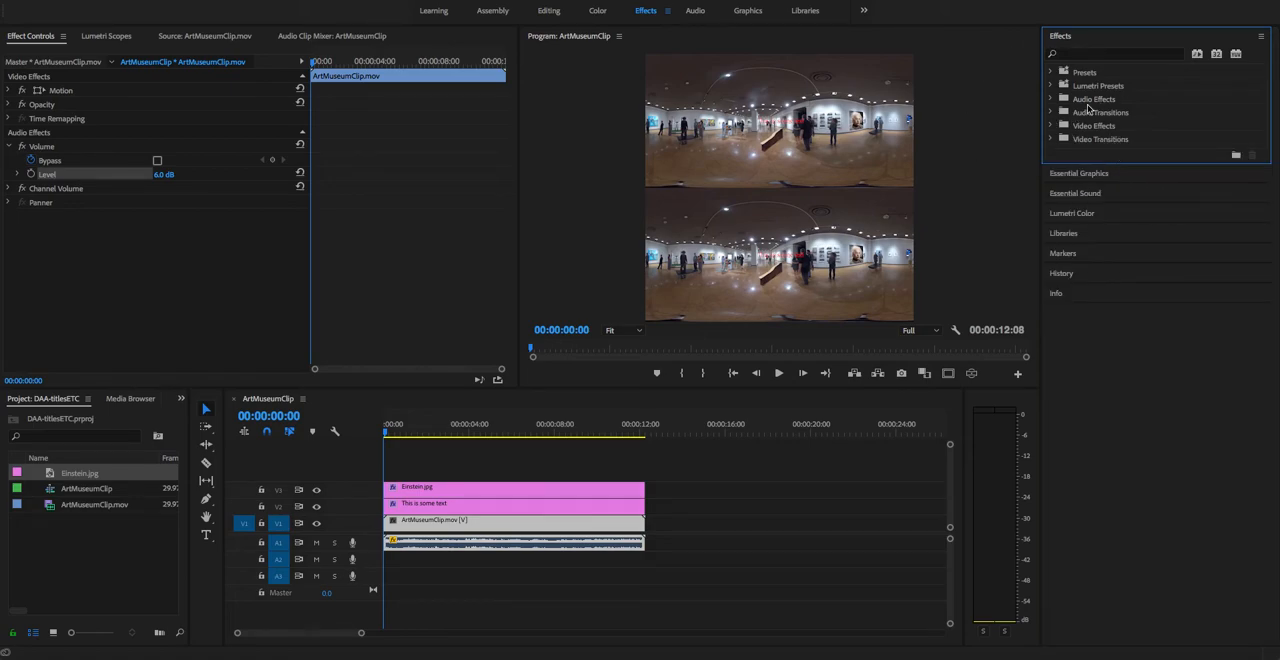
{"action": "left_click", "coordinate": [1060, 100]}
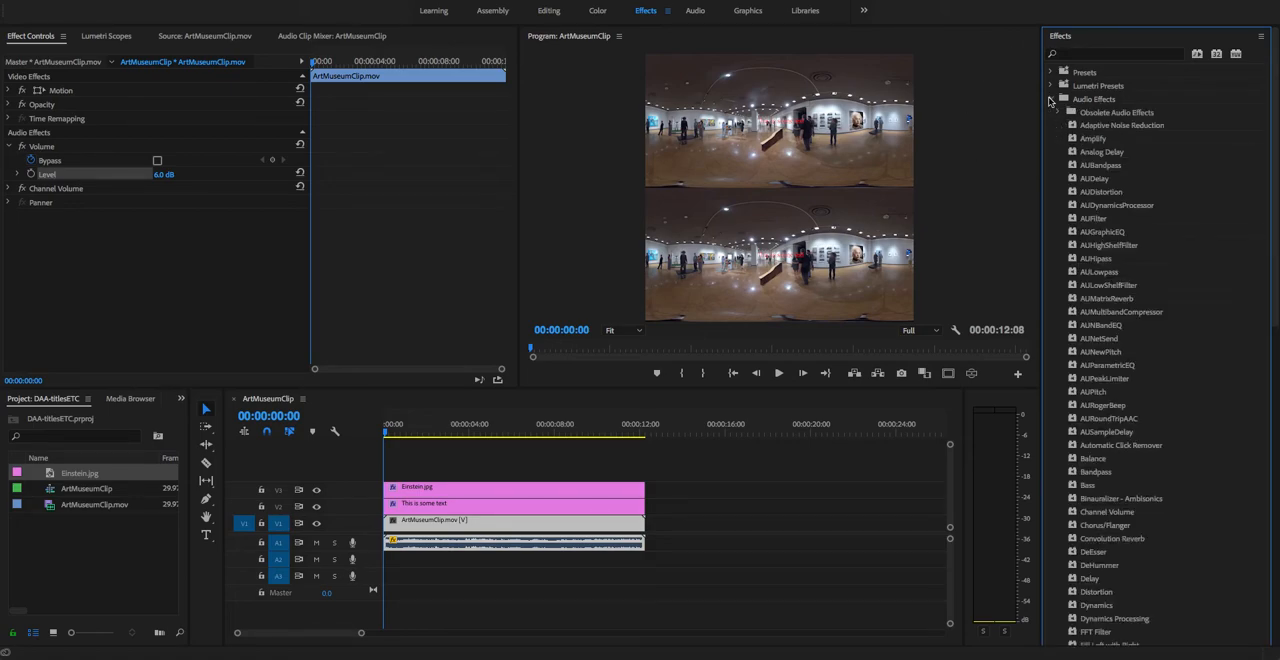
{"action": "left_click", "coordinate": [1092, 140]}
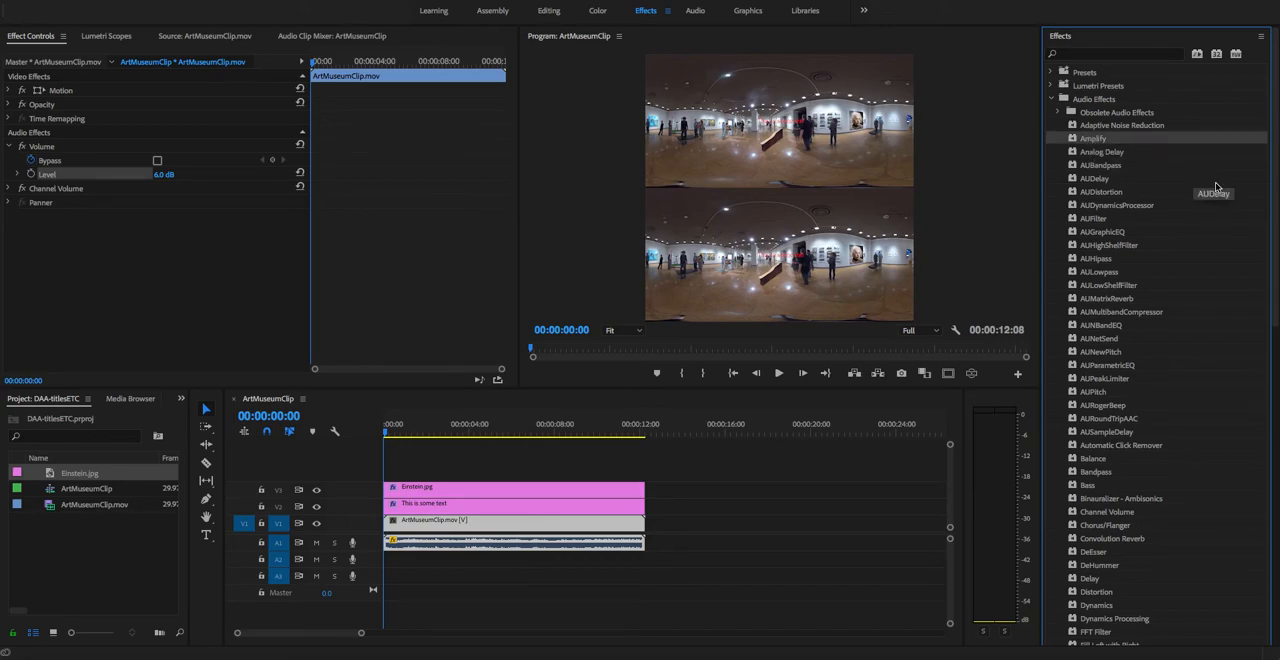
{"action": "key", "text": "ctrl+s"}
{"action": "left_click_drag", "start_coordinate": [686, 451], "coordinate": [522, 545]}
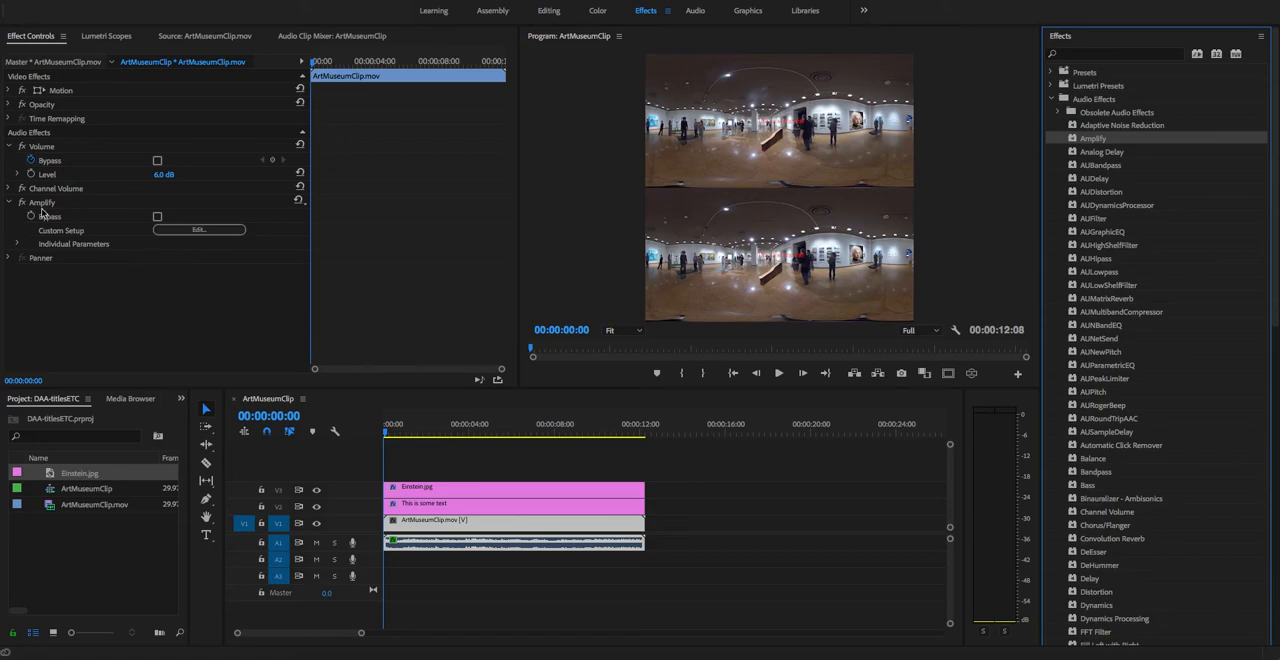
Step: Raise the linked left and right gain in Amplify's custom setup and close the effect editor
{"action": "left_click", "coordinate": [188, 230]}
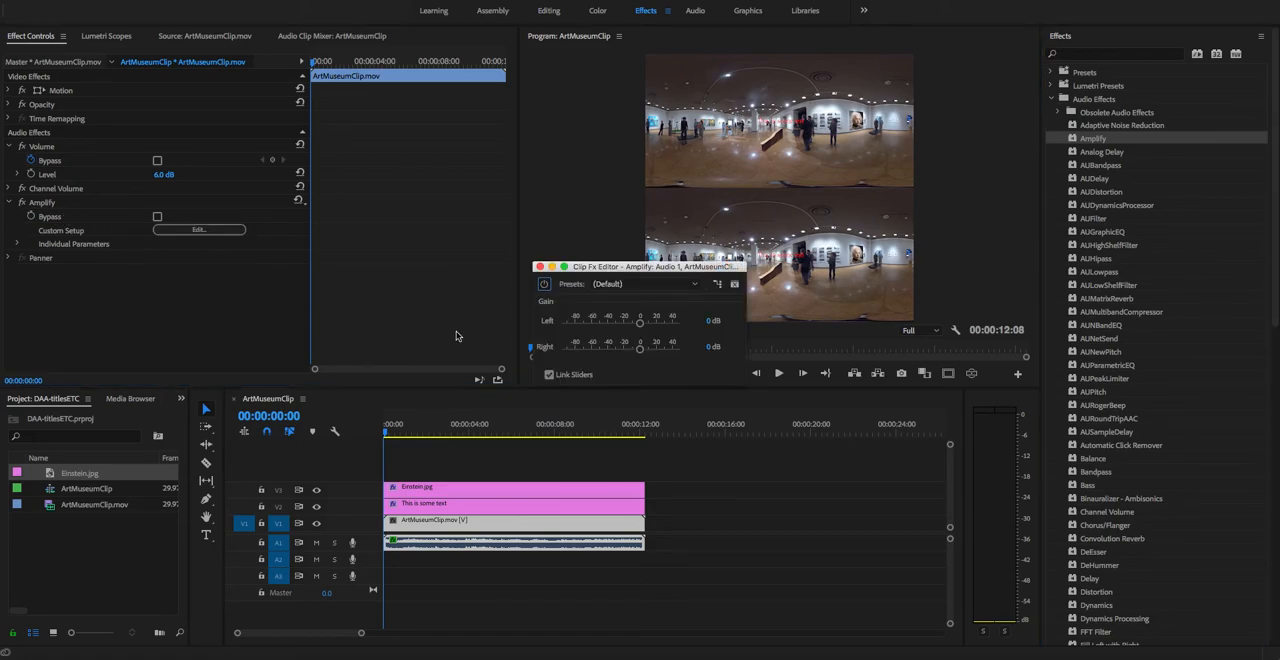
{"action": "left_click_drag", "start_coordinate": [586, 268], "coordinate": [257, 165]}
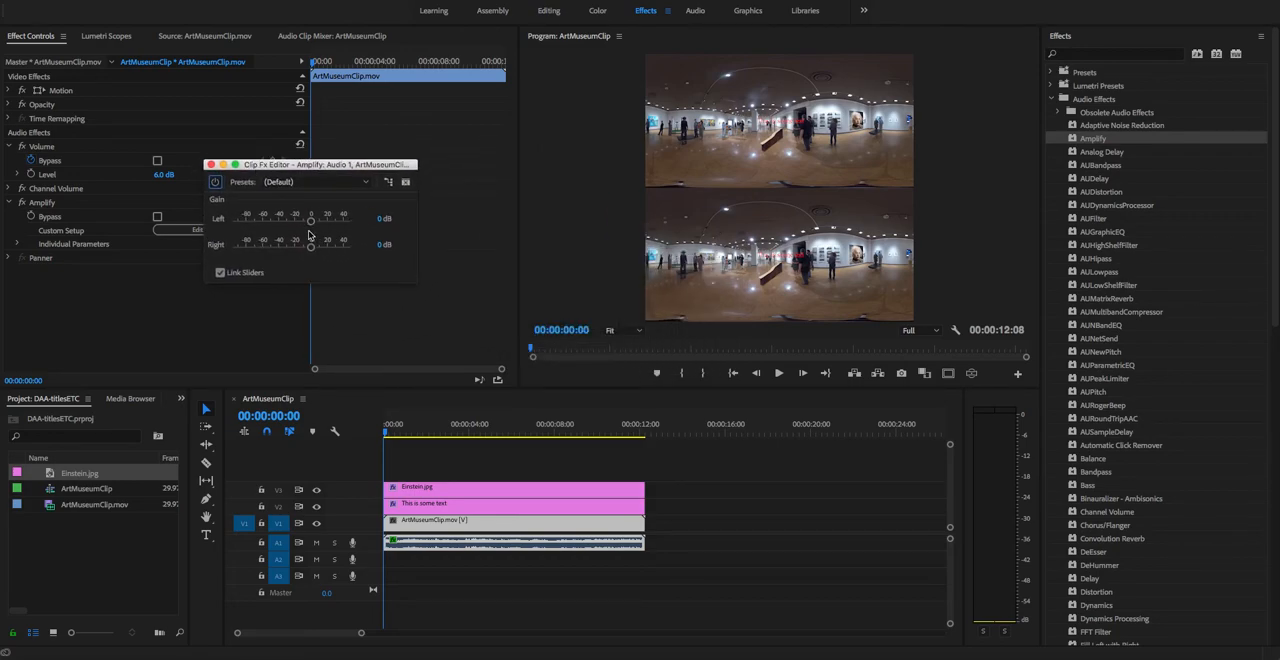
{"action": "mouse_move", "coordinate": [311, 224]}
{"action": "left_mouse_down"}
{"action": "mouse_move", "coordinate": [389, 230]}
{"action": "mouse_move", "coordinate": [324, 227]}
{"action": "left_mouse_up"}
{"action": "mouse_move", "coordinate": [328, 226]}
{"action": "left_mouse_down"}
{"action": "mouse_move", "coordinate": [295, 224]}
{"action": "mouse_move", "coordinate": [321, 224]}
{"action": "left_mouse_up"}
{"action": "left_click", "coordinate": [210, 165]}
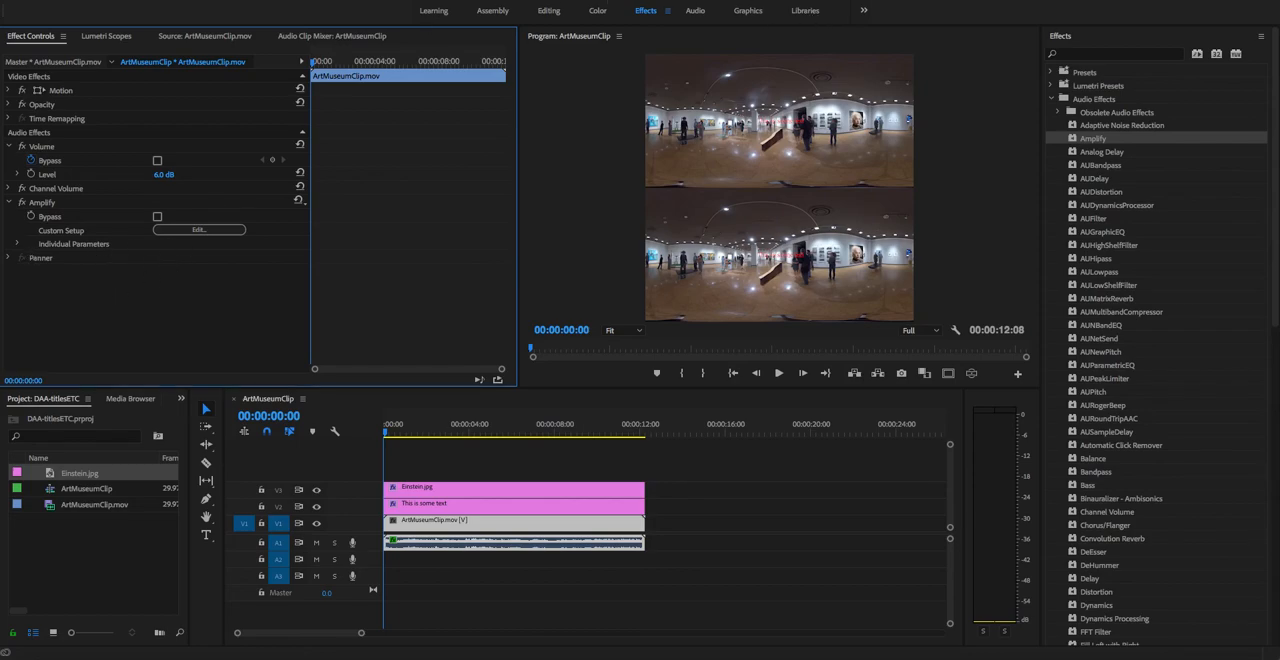
Step: Show the Audio Track Mixer and lower the volume of the Audio 1 track to -1.0 dB
{"action": "left_click", "coordinate": [382, 1]}
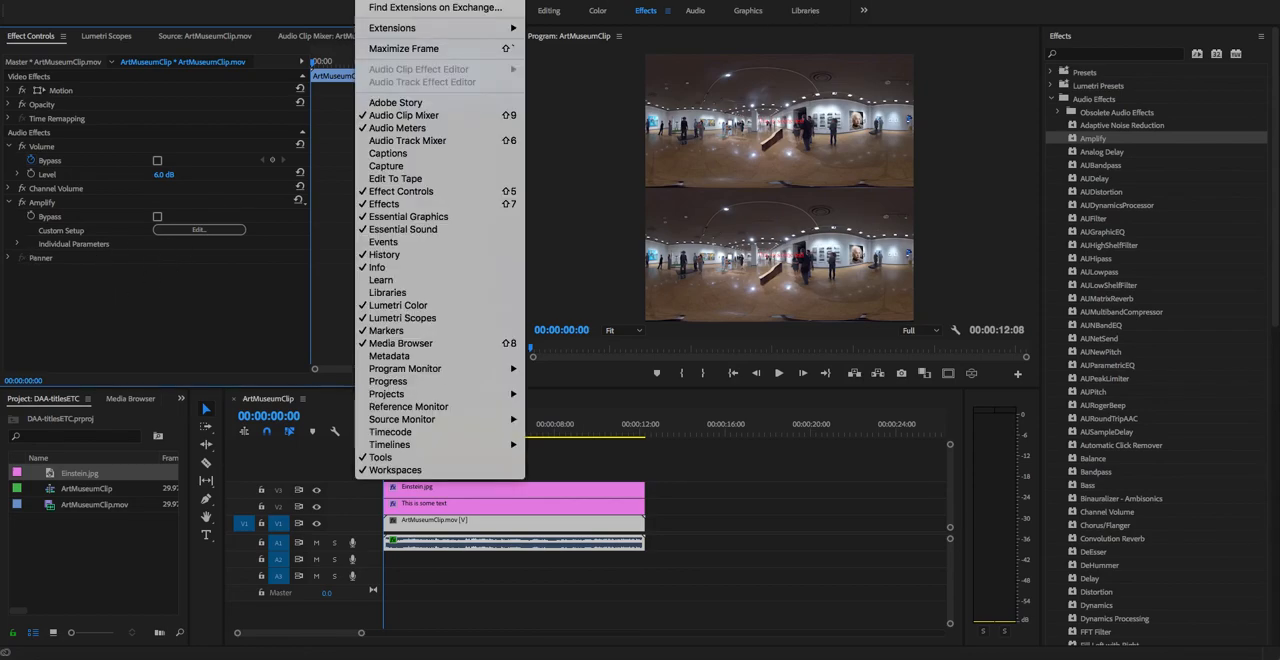
{"action": "left_click", "coordinate": [405, 142]}
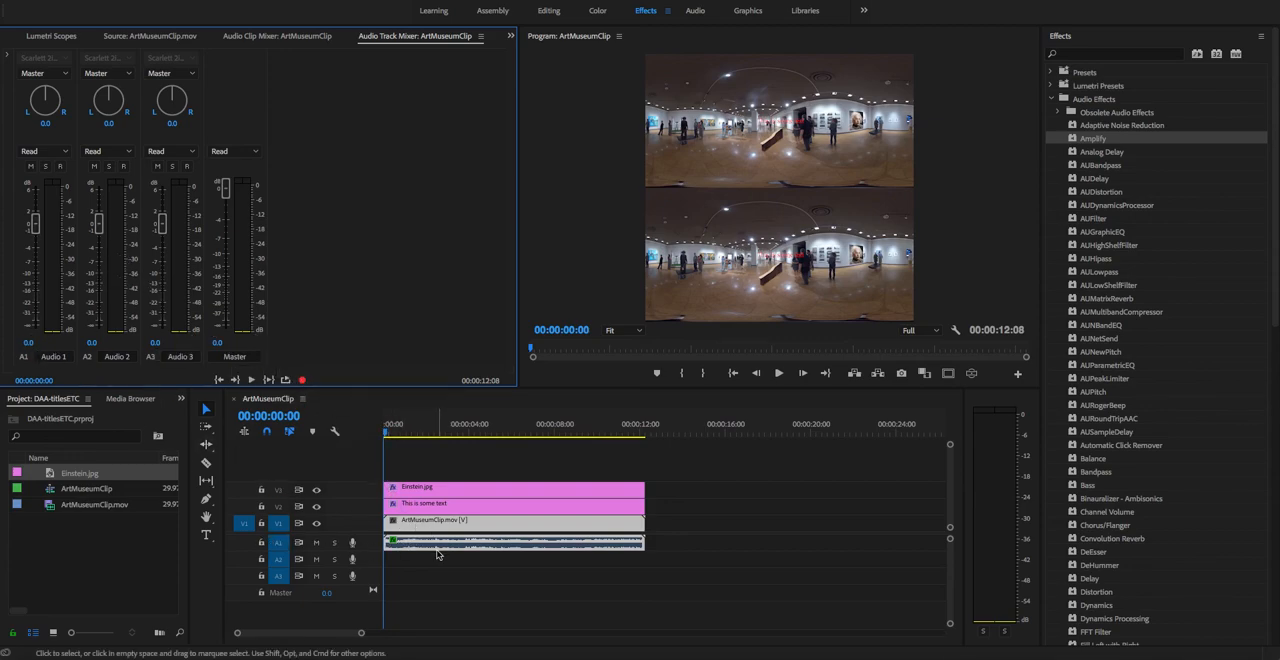
{"action": "left_click_drag", "start_coordinate": [34, 224], "coordinate": [38, 248]}
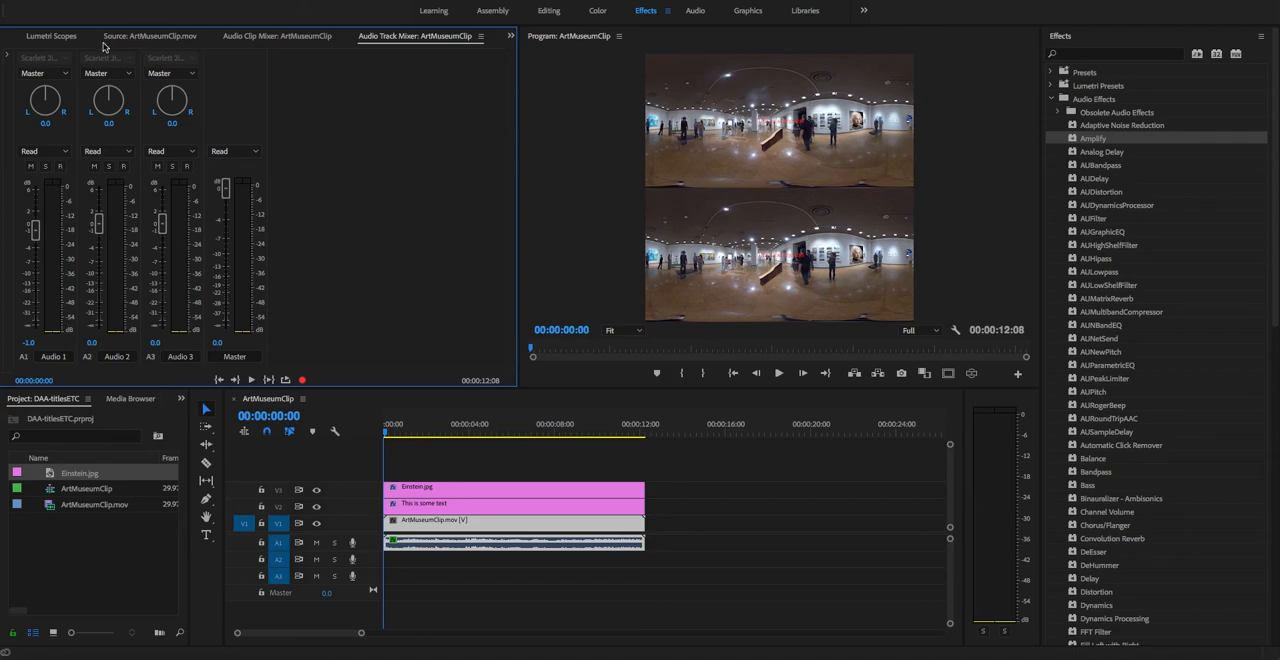